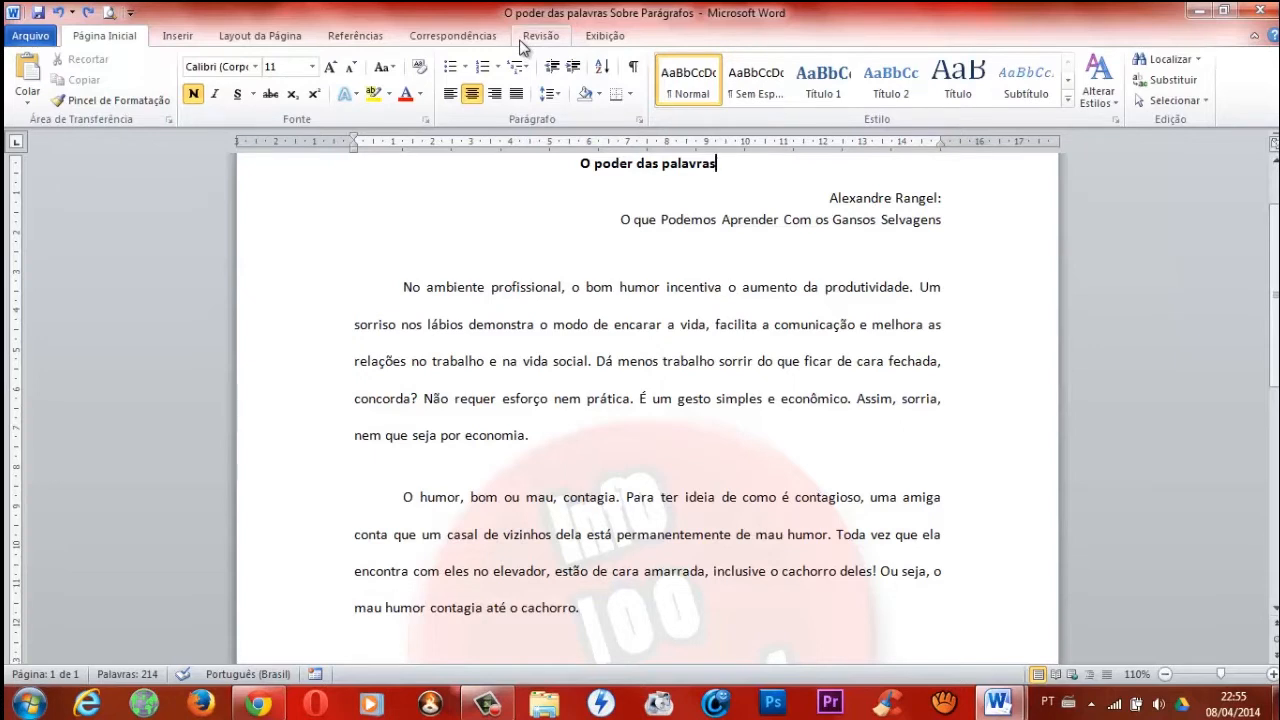
Run the spelling and grammar check on the document and dismiss the completion message.
{"action": "left_click", "coordinate": [520, 40]}
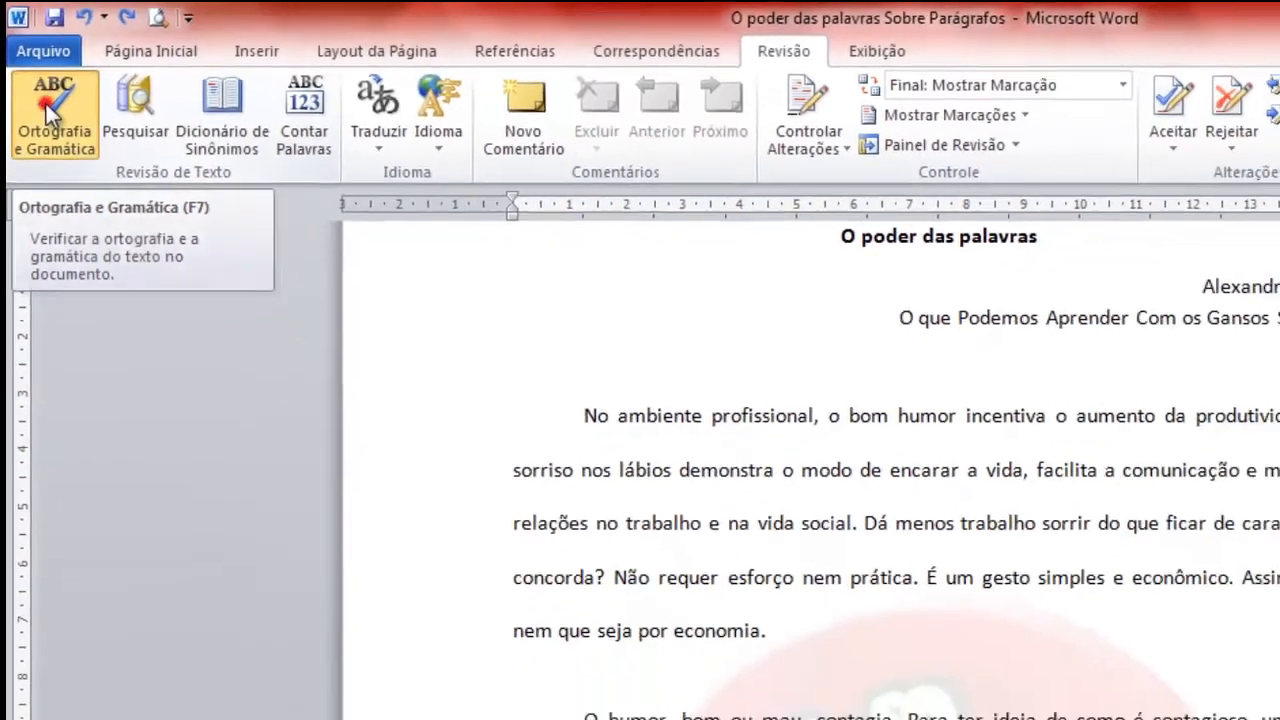
{"action": "left_click", "coordinate": [59, 133]}
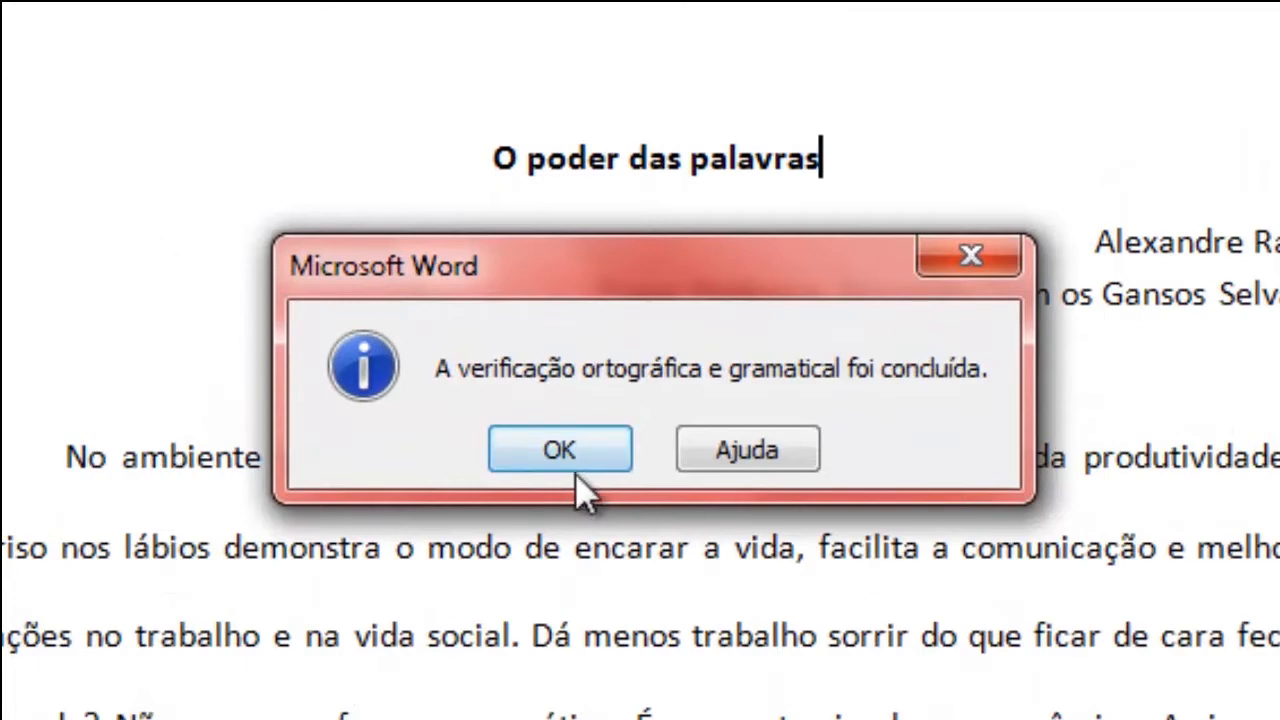
{"action": "left_click", "coordinate": [556, 452]}
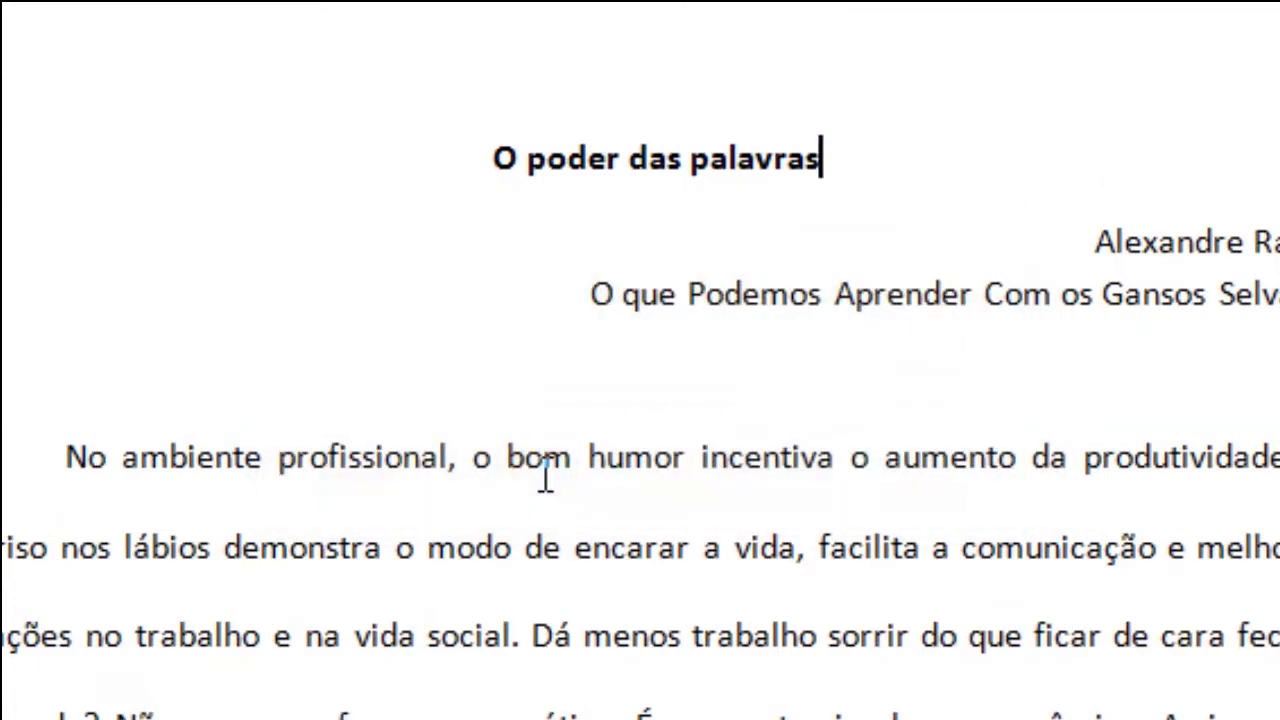
Misspell "lábios" as "labios" in the first body paragraph by removing its accent.
{"action": "key", "text": "Down"}
{"action": "key", "text": "Down"}
{"action": "key", "text": "Down"}
{"action": "key", "text": "Down"}
{"action": "key", "text": "Down"}
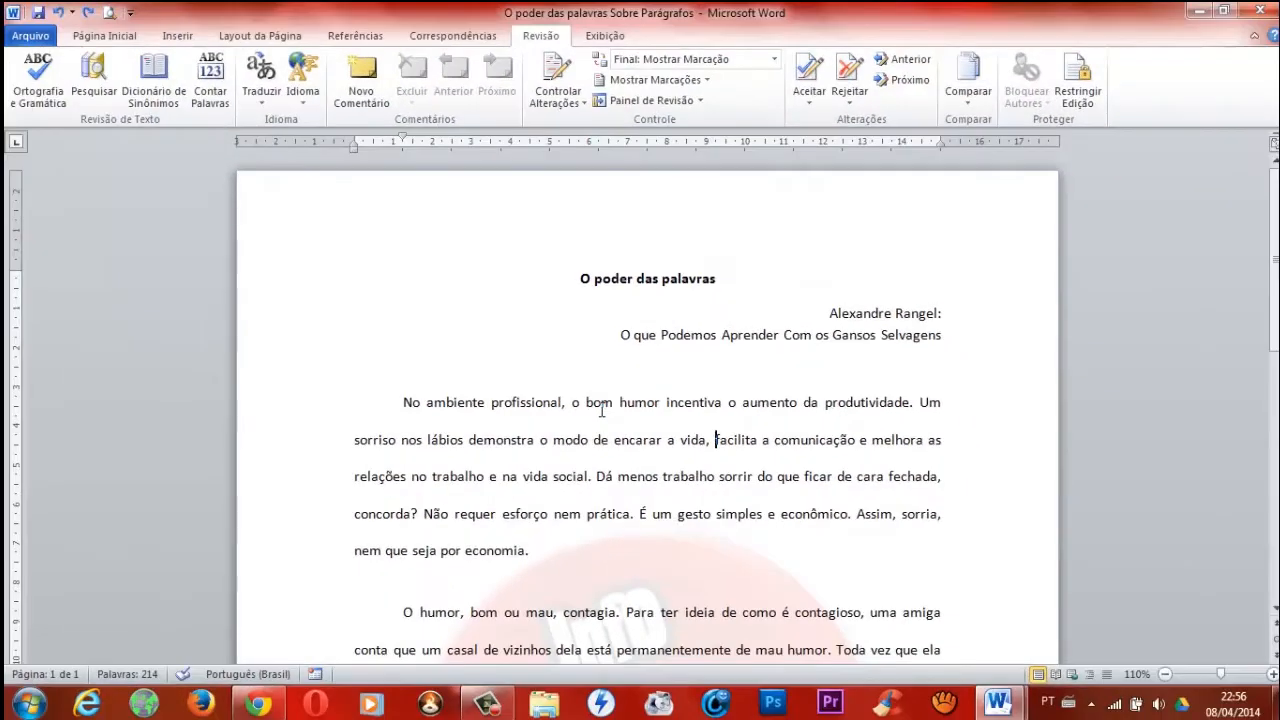
{"action": "key", "text": "Down"}
{"action": "key", "text": "Down"}
{"action": "key", "text": "Down"}
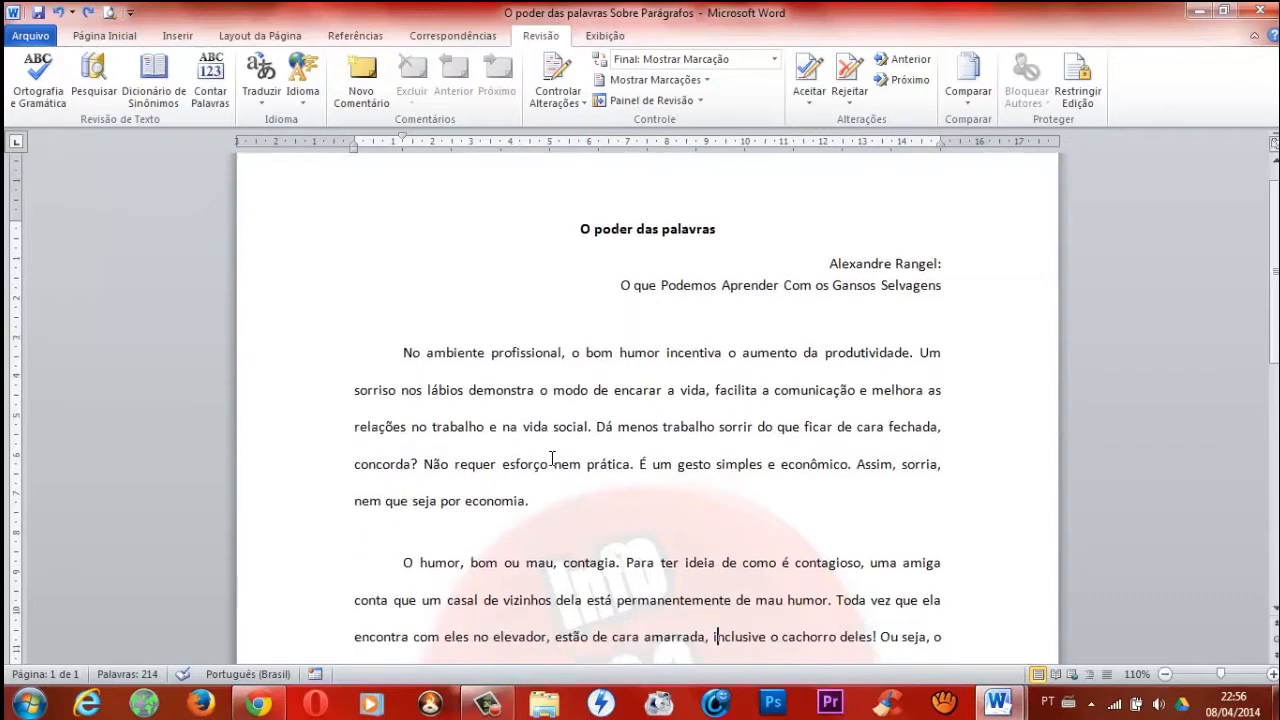
{"action": "key", "text": "Up"}
{"action": "key", "text": "Up"}
{"action": "key", "text": "Up"}
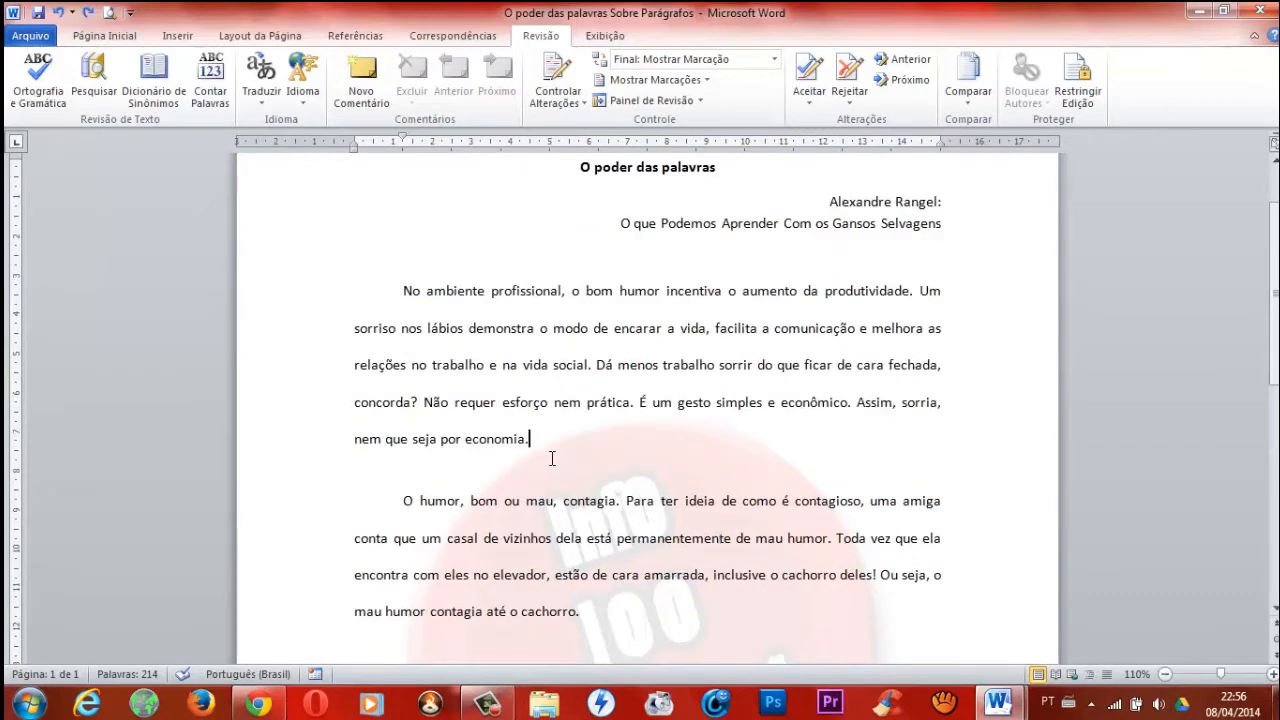
{"action": "left_click", "coordinate": [437, 322]}
{"action": "key", "text": "BackSpace"}
{"action": "type", "text": "a"}
{"action": "key", "text": "Down"}
{"action": "left_click", "coordinate": [601, 402]}
{"action": "key", "text": "BackSpace"}
{"action": "type", "text": "á"}
{"action": "key", "text": "BackSpace"}
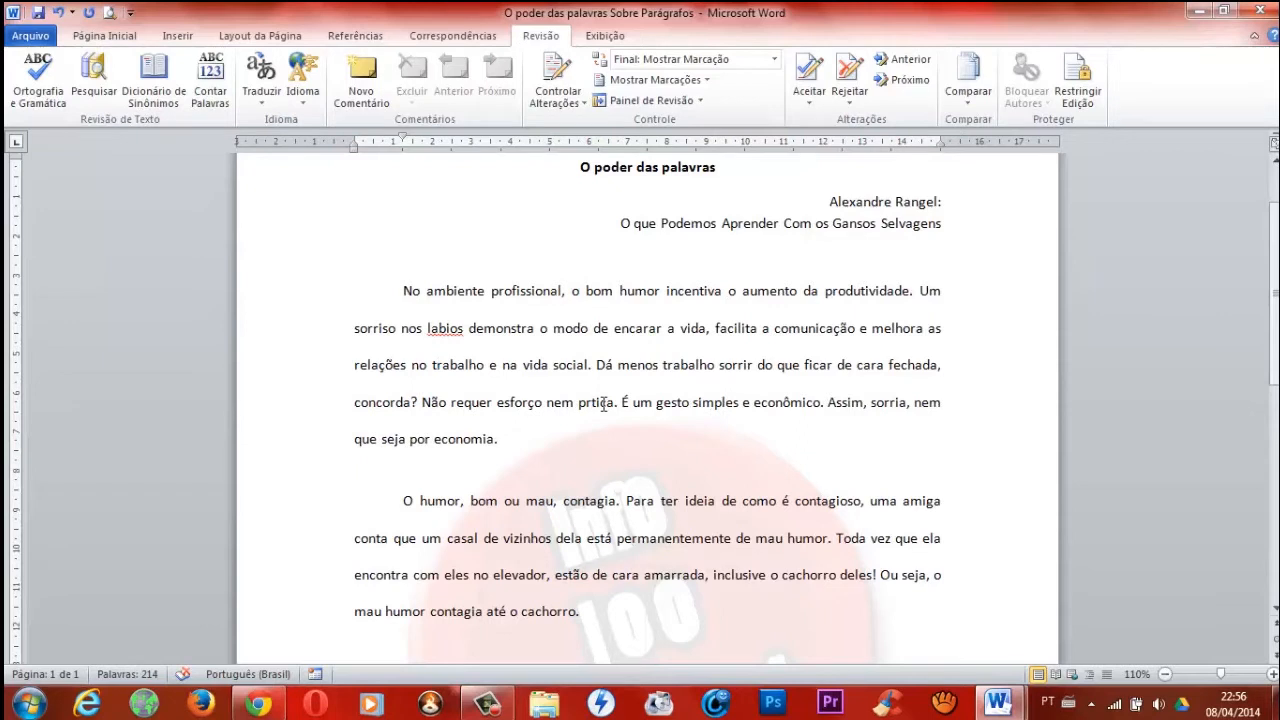
{"action": "type", "text": "á"}
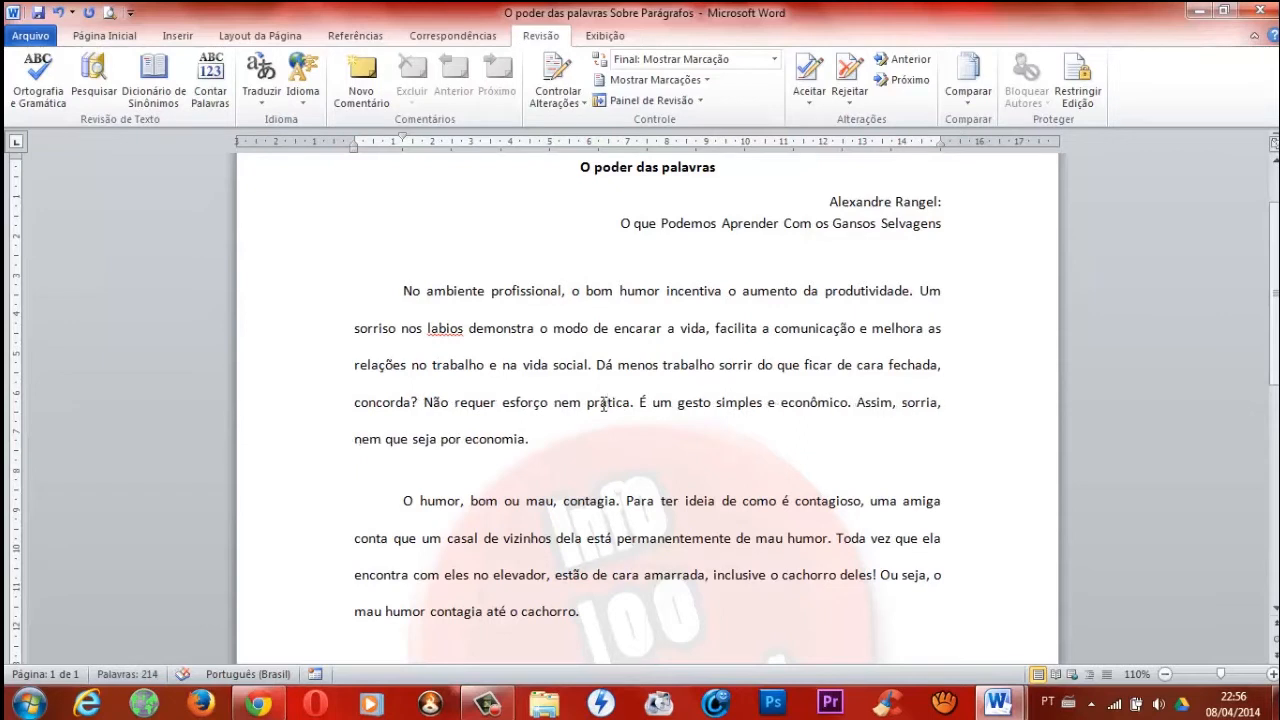
Misspell "simples" as "sinples" in the first body paragraph.
{"action": "key", "text": "Right"}
{"action": "key", "text": "Right"}
{"action": "key", "text": "Right"}
{"action": "key", "text": "Right"}
{"action": "key", "text": "Right"}
{"action": "key", "text": "Right"}
{"action": "key", "text": "Right"}
{"action": "key", "text": "Right"}
{"action": "key", "text": "Right"}
{"action": "key", "text": "Right"}
{"action": "key", "text": "Right"}
{"action": "key", "text": "Right"}
{"action": "key", "text": "Right"}
{"action": "key", "text": "Right"}
{"action": "key", "text": "Right"}
{"action": "key", "text": "Right"}
{"action": "key", "text": "Right"}
{"action": "key", "text": "Right"}
{"action": "key", "text": "Right"}
{"action": "key", "text": "Delete"}
{"action": "type", "text": "n"}
Insert a stray space between "água" and its colon in the paragraph beginning "Jogue uma pedra".
{"action": "key", "text": "Down"}
{"action": "key", "text": "Down"}
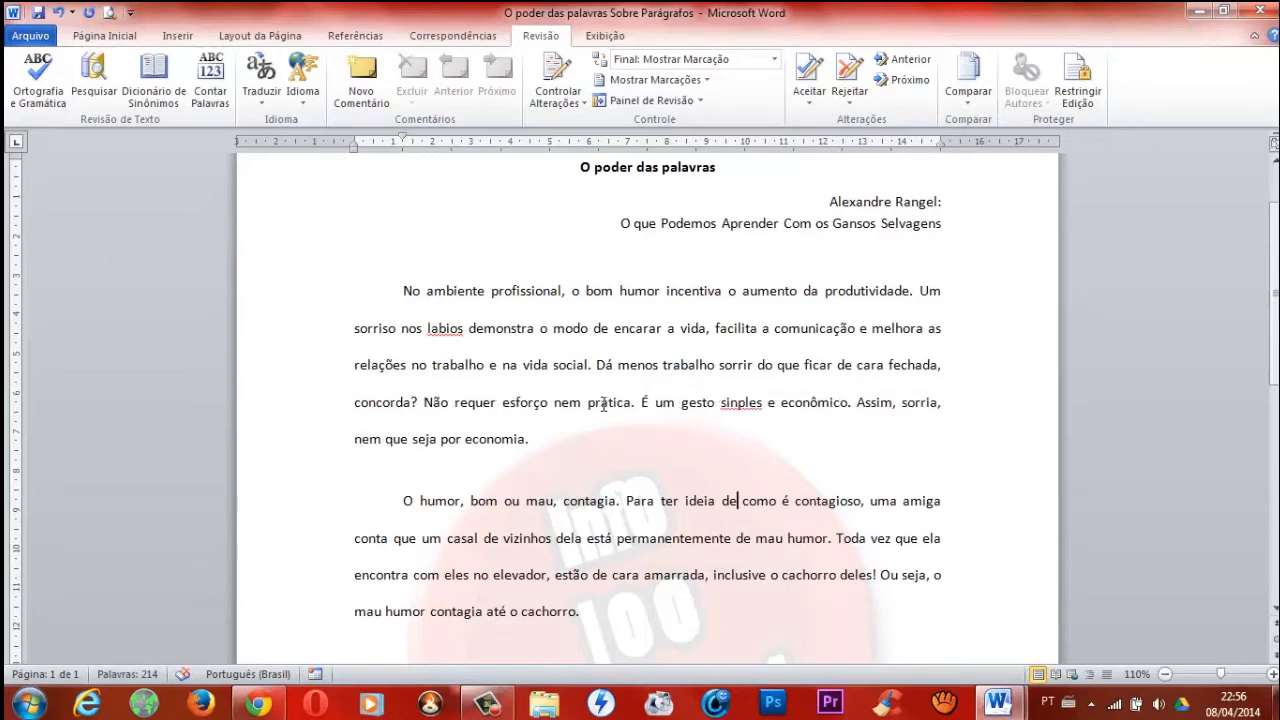
{"action": "key", "text": "Down"}
{"action": "key", "text": "Down"}
{"action": "key", "text": "Down"}
{"action": "key", "text": "Down"}
{"action": "key", "text": "Down"}
{"action": "key", "text": "Down"}
{"action": "key", "text": "Down"}
{"action": "key", "text": "Down"}
{"action": "key", "text": "Up"}
{"action": "key", "text": "Up"}
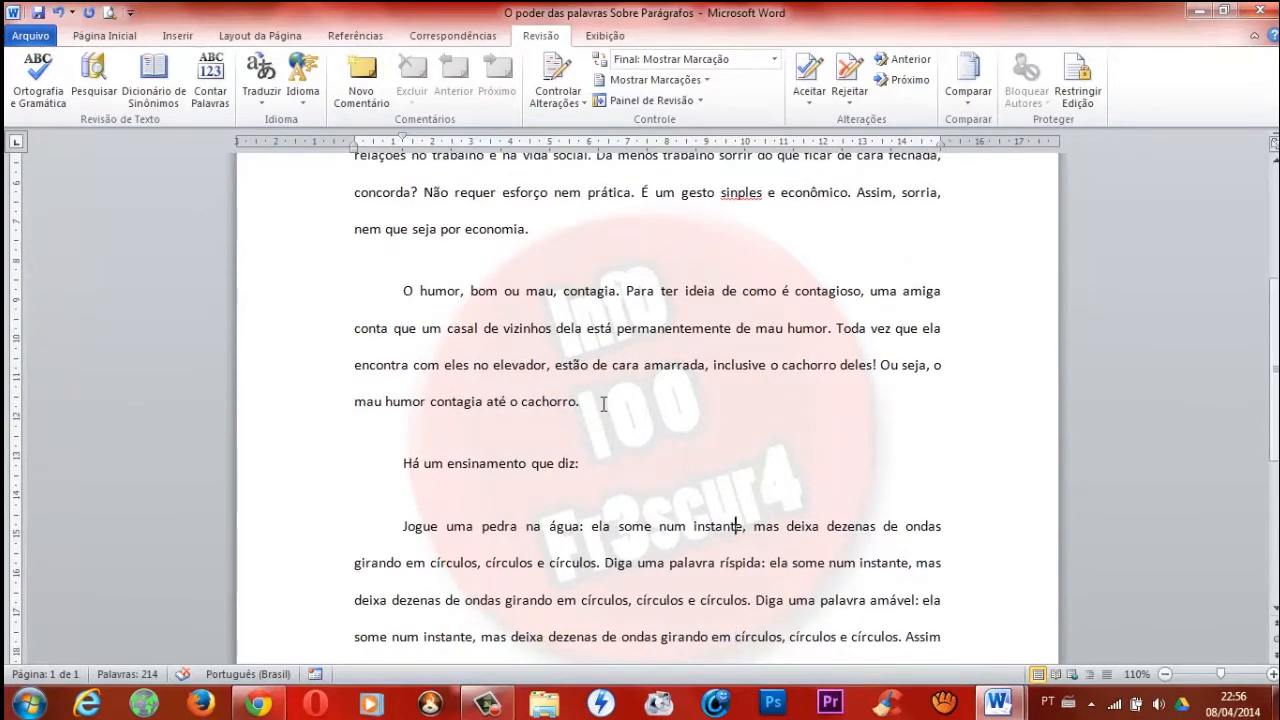
{"action": "key", "text": "Left"}
{"action": "key", "text": "Left"}
{"action": "key", "text": "Left"}
{"action": "key", "text": "Left"}
{"action": "key", "text": "Left"}
{"action": "key", "text": "Left"}
{"action": "key", "text": "Left"}
{"action": "key", "text": "Left"}
{"action": "key", "text": "Left"}
{"action": "key", "text": "Left"}
{"action": "key", "text": "Left"}
{"action": "key", "text": "Left"}
{"action": "key", "text": "Left"}
{"action": "key", "text": "Left"}
{"action": "key", "text": "Left"}
{"action": "key", "text": "Left"}
{"action": "key", "text": "Left"}
{"action": "key", "text": "Left"}
{"action": "key", "text": "Left"}
{"action": "key", "text": "Left"}
{"action": "key", "text": "Right"}
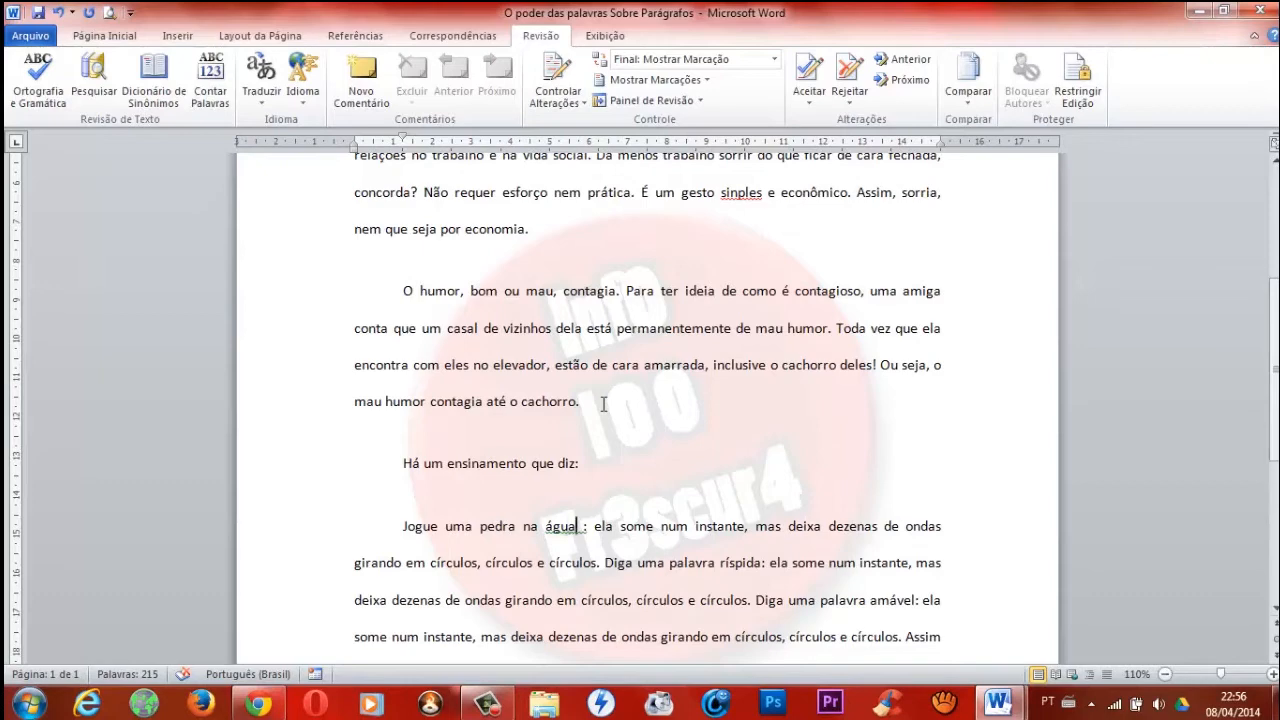
Insert a stray space before the comma after "círculos" in the third line of the last paragraph.
{"action": "key", "text": "Left"}
{"action": "key", "text": "Left"}
{"action": "key", "text": "Right"}
{"action": "key", "text": "Right"}
{"action": "key", "text": "Right"}
{"action": "key", "text": "Right"}
{"action": "key", "text": "Right"}
{"action": "key", "text": "Down"}
{"action": "key", "text": "Down"}
{"action": "key", "text": "Down"}
{"action": "key", "text": "Right"}
{"action": "key", "text": "Up"}
{"action": "key", "text": "Up"}
{"action": "key", "text": "Down"}
{"action": "key", "text": "Right"}
{"action": "key", "text": "Right"}
{"action": "key", "text": "Right"}
Misspell "contagia" as "comtagia" in the last paragraph's sentence beginning with "Ele".
{"action": "key", "text": "Down"}
{"action": "key", "text": "Down"}
{"action": "key", "text": "Down"}
{"action": "key", "text": "Up"}
{"action": "key", "text": "Up"}
{"action": "key", "text": "Left"}
{"action": "key", "text": "Left"}
{"action": "key", "text": "Left"}
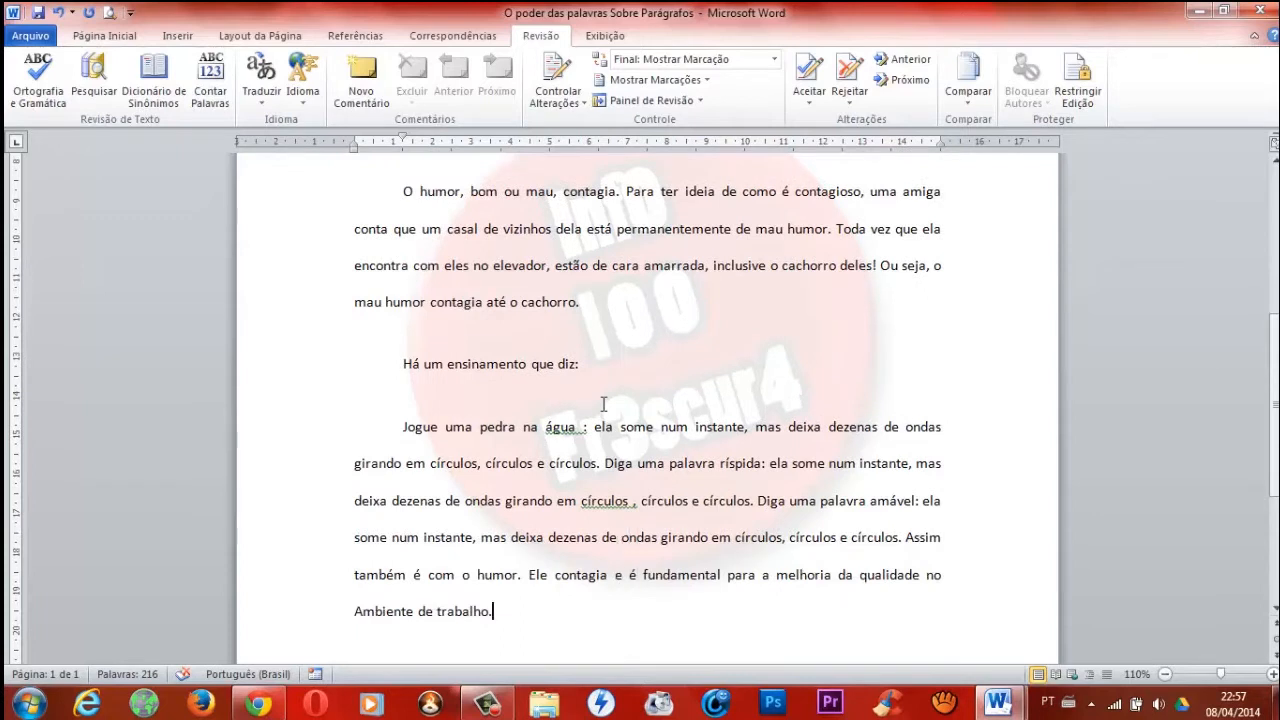
{"action": "key", "text": "Right"}
{"action": "key", "text": "Right"}
{"action": "key", "text": "Right"}
{"action": "key", "text": "Delete"}
{"action": "type", "text": "m"}
{"action": "key", "text": "ctrl+End"}
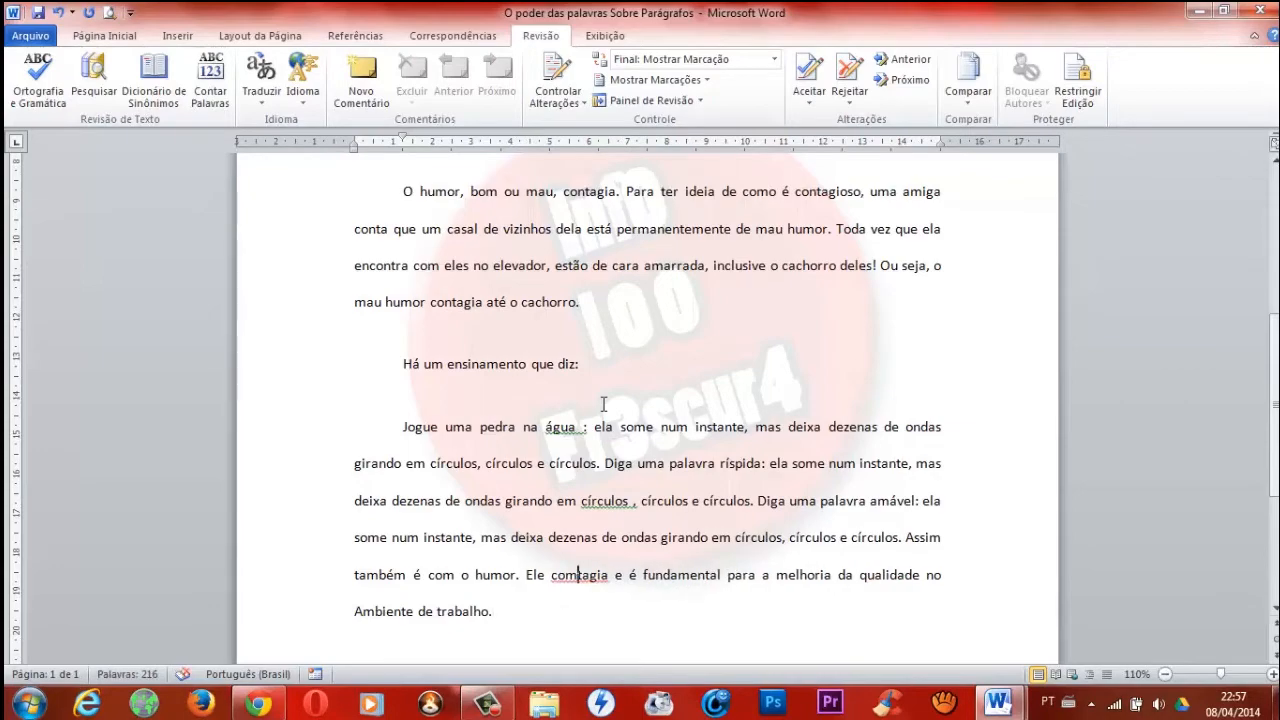
Run the spelling and grammar check, replacing "labios" with "lábios" and "sinples" with "simples".
{"action": "scroll", "coordinate": [603, 403], "scroll_direction": "up", "scroll_amount": 5}
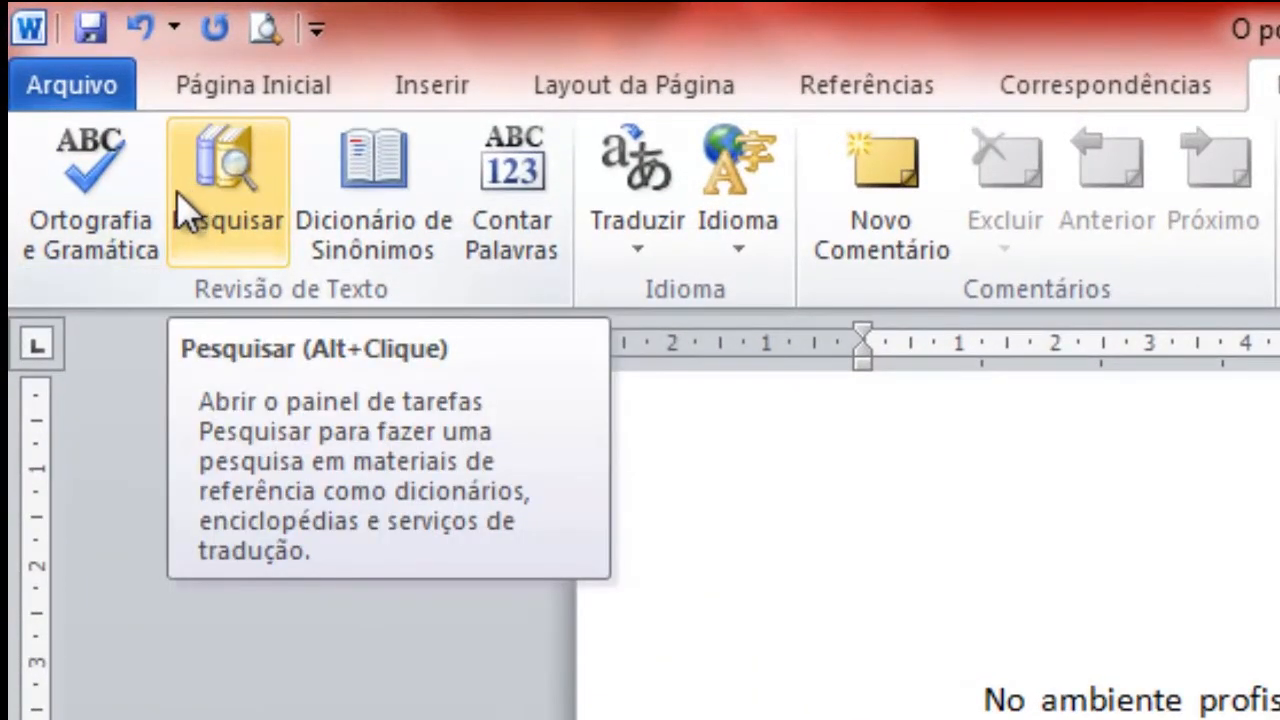
{"action": "left_click", "coordinate": [110, 194]}
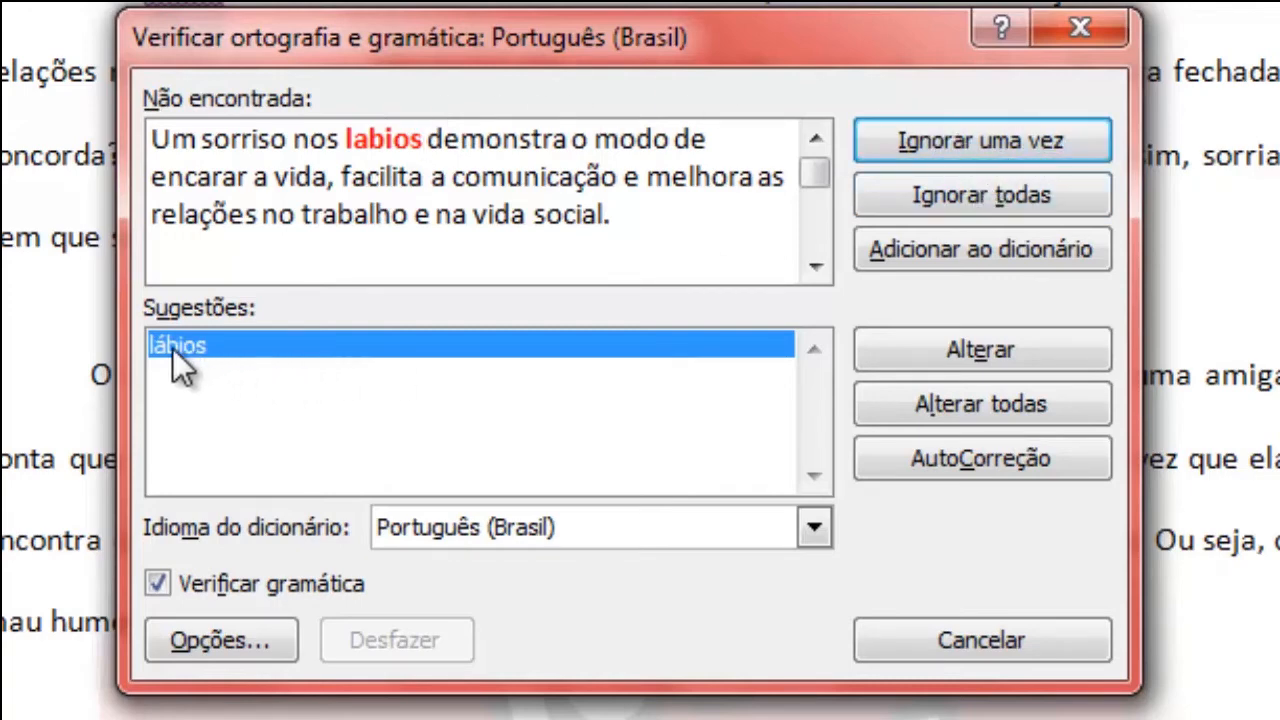
{"action": "left_click", "coordinate": [994, 348]}
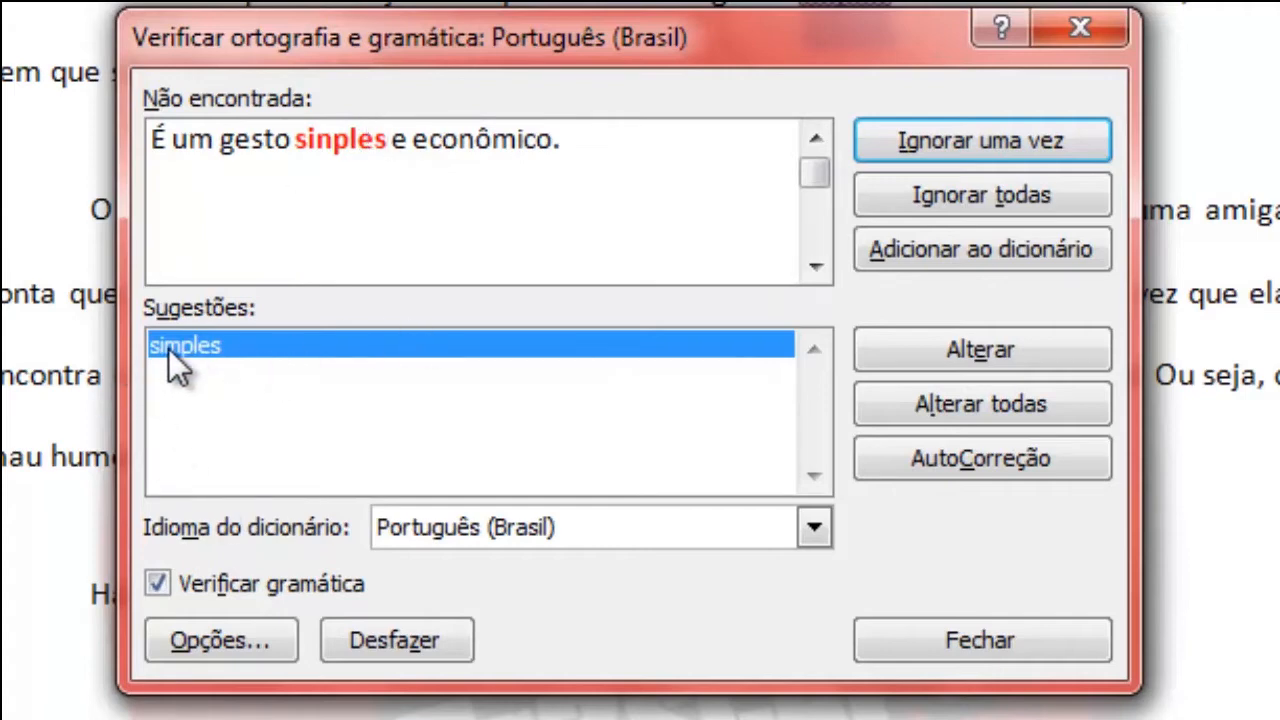
{"action": "left_click", "coordinate": [936, 346]}
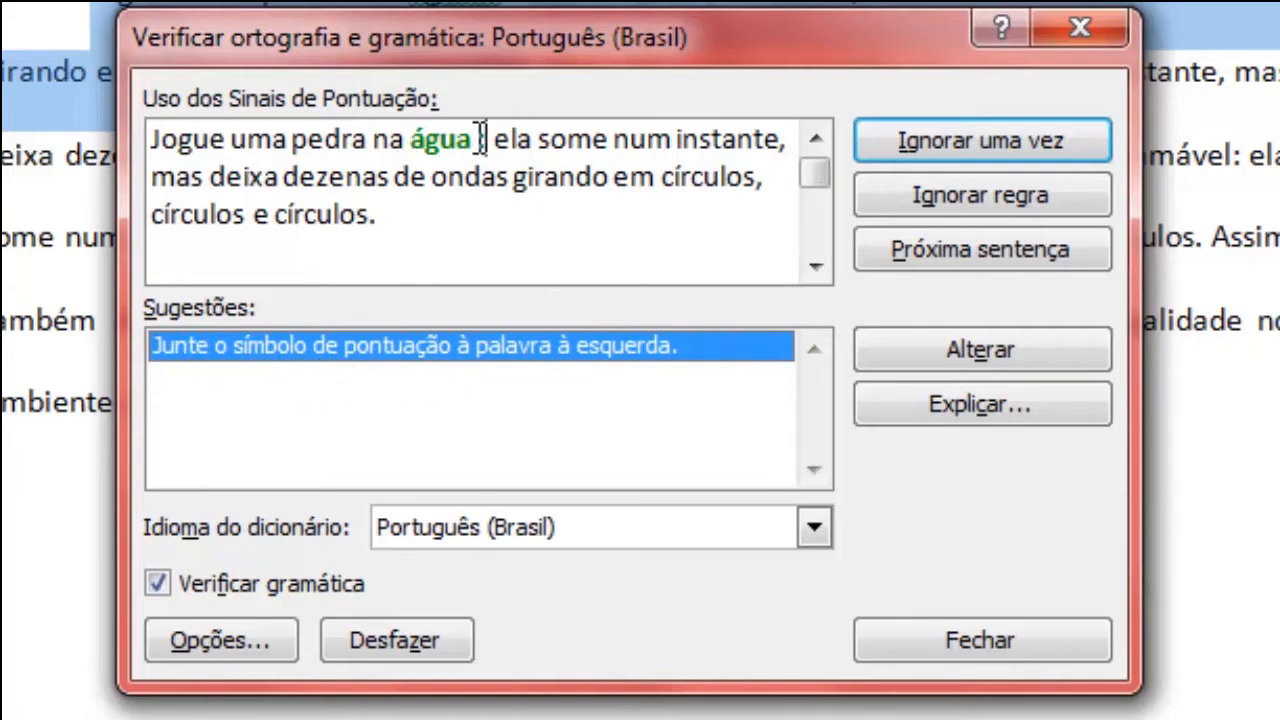
Accept the suggestions joining the punctuation to "água" and "círculos", change "comtagia" to "contagia", and finish the check.
{"action": "left_click", "coordinate": [917, 344]}
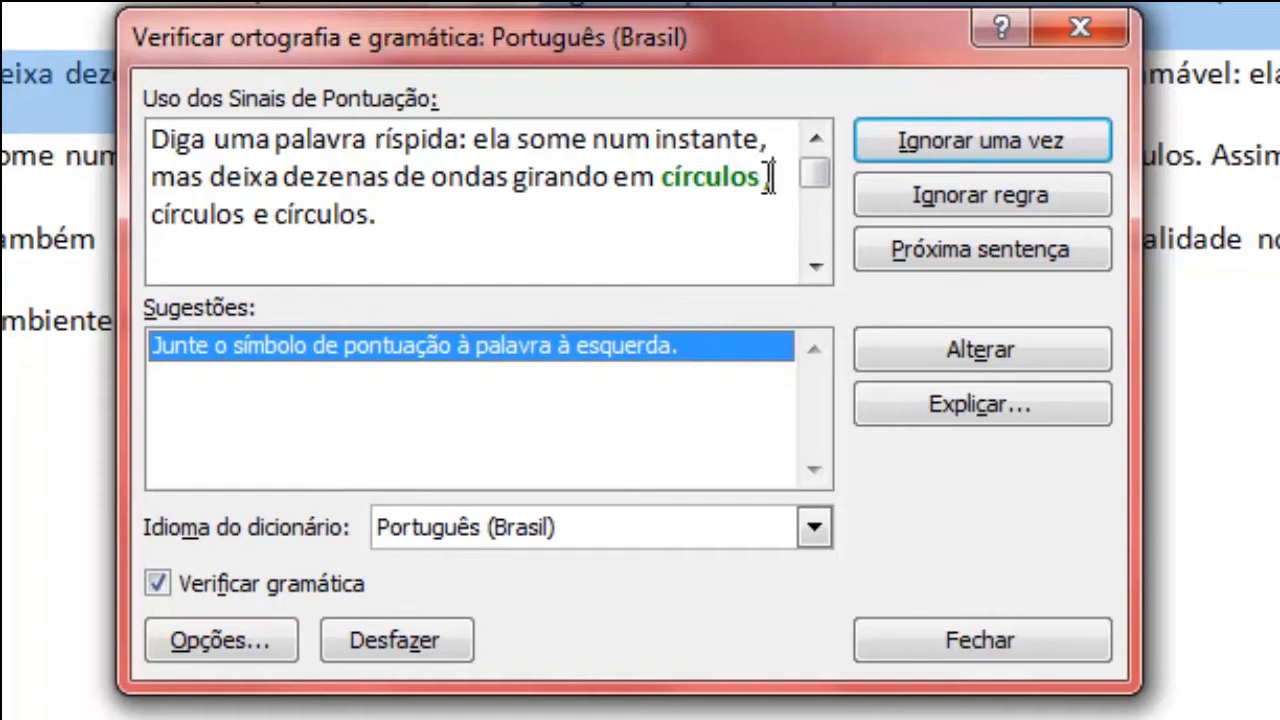
{"action": "left_click", "coordinate": [959, 349]}
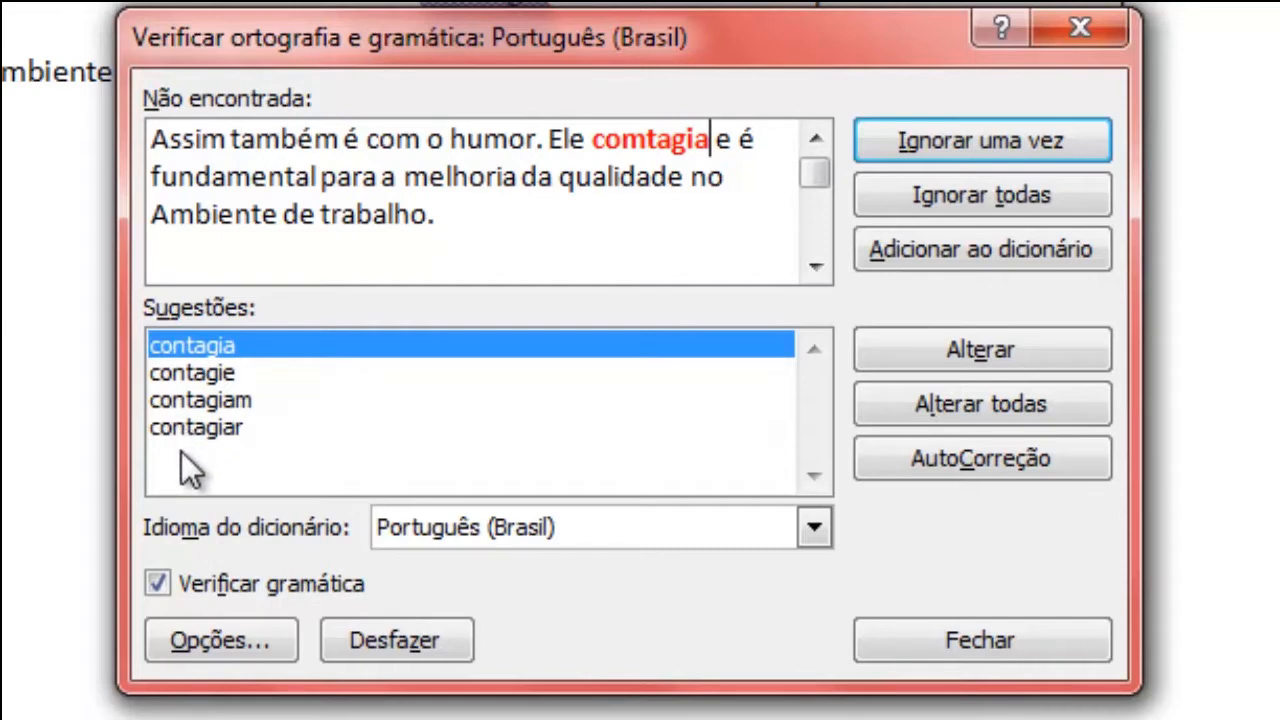
{"action": "left_click", "coordinate": [193, 348]}
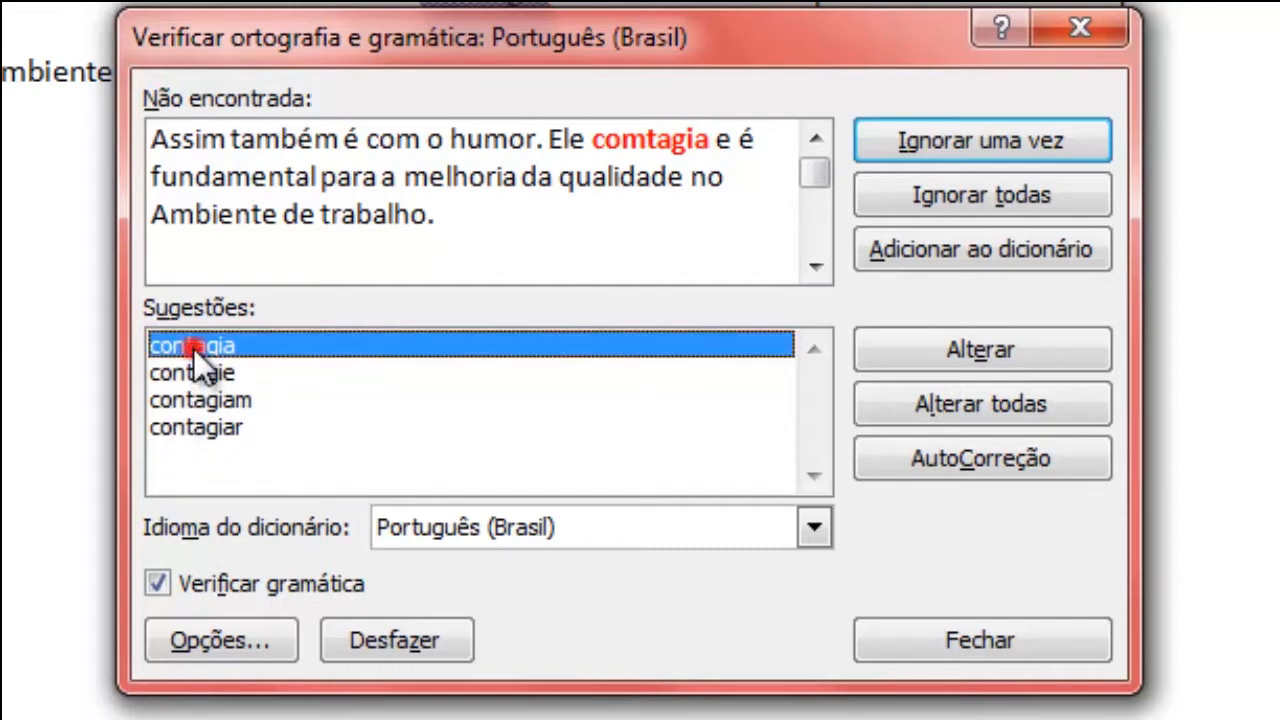
{"action": "left_click", "coordinate": [1015, 352]}
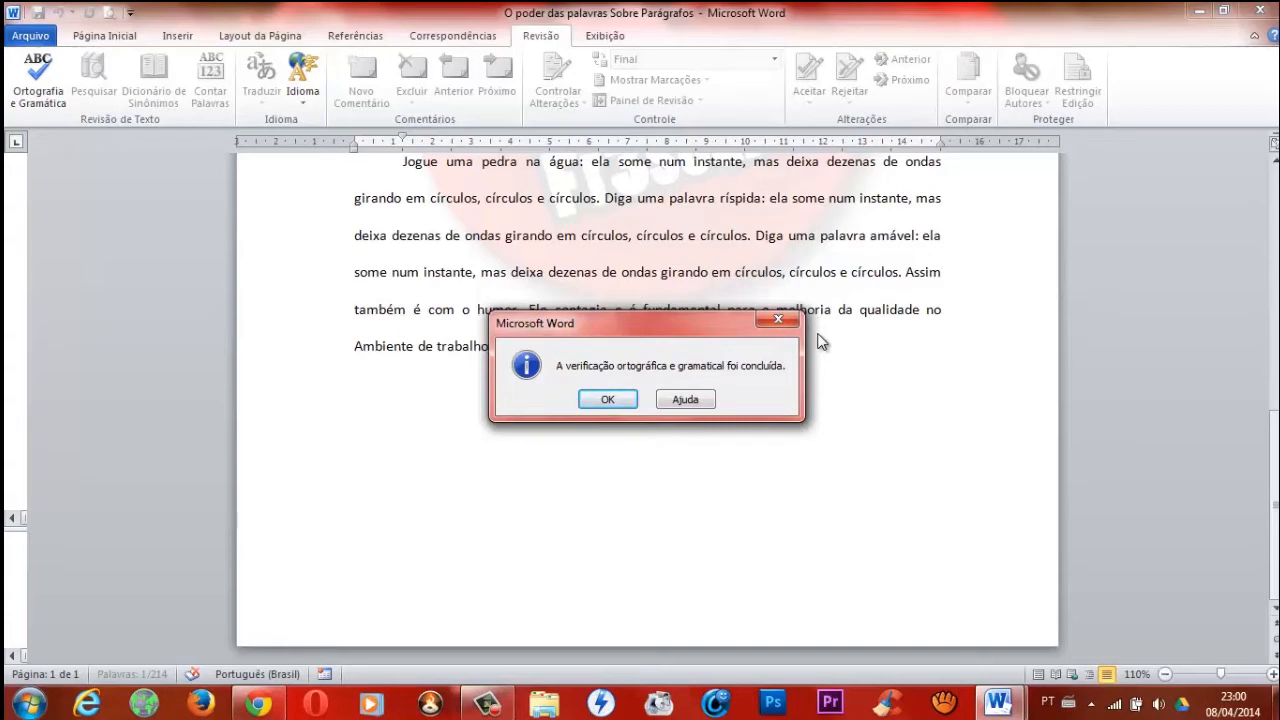
{"action": "key", "text": "Return"}
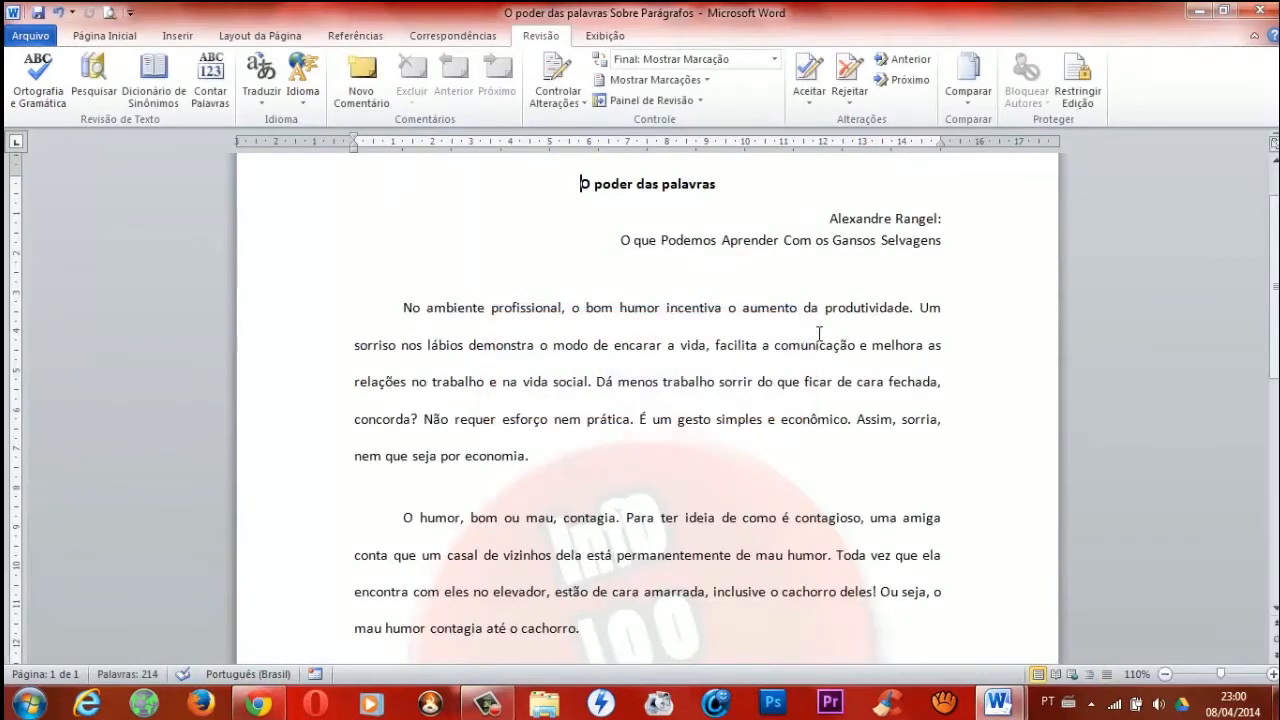
Write "Nerso da Capitinga" on its own line below the last paragraph, followed by a new line.
{"action": "left_click_drag", "start_coordinate": [1276, 328], "coordinate": [1276, 458]}
{"action": "left_click", "coordinate": [551, 516]}
{"action": "key", "text": "Return"}
{"action": "key", "text": "Return"}
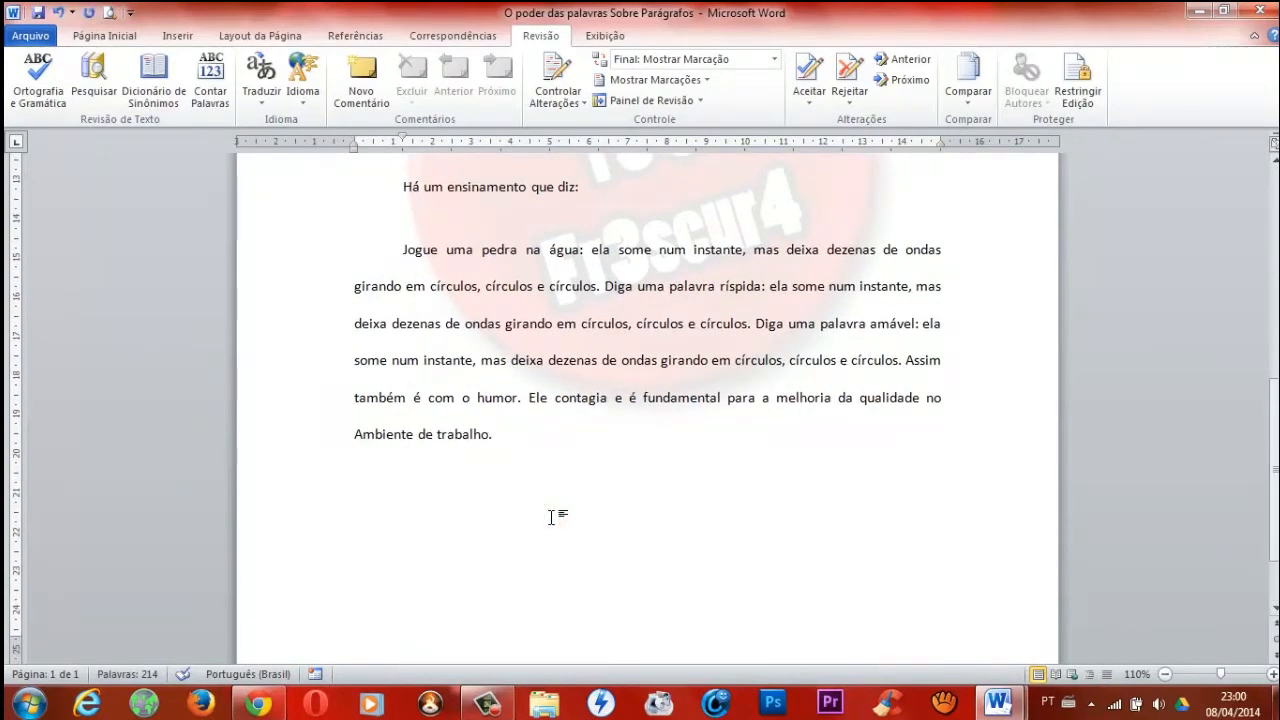
{"action": "type", "text": "Nerso"}
{"action": "type", "text": " da Capitinga"}
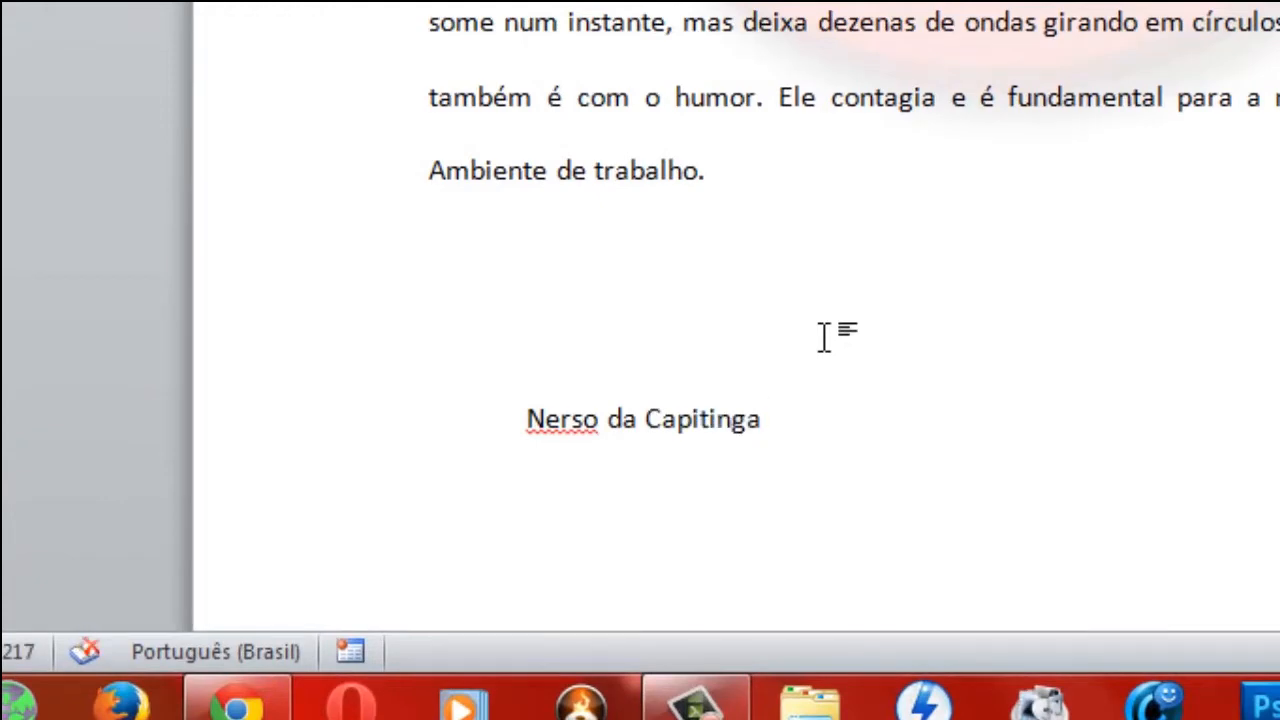
{"action": "key", "text": "Return"}
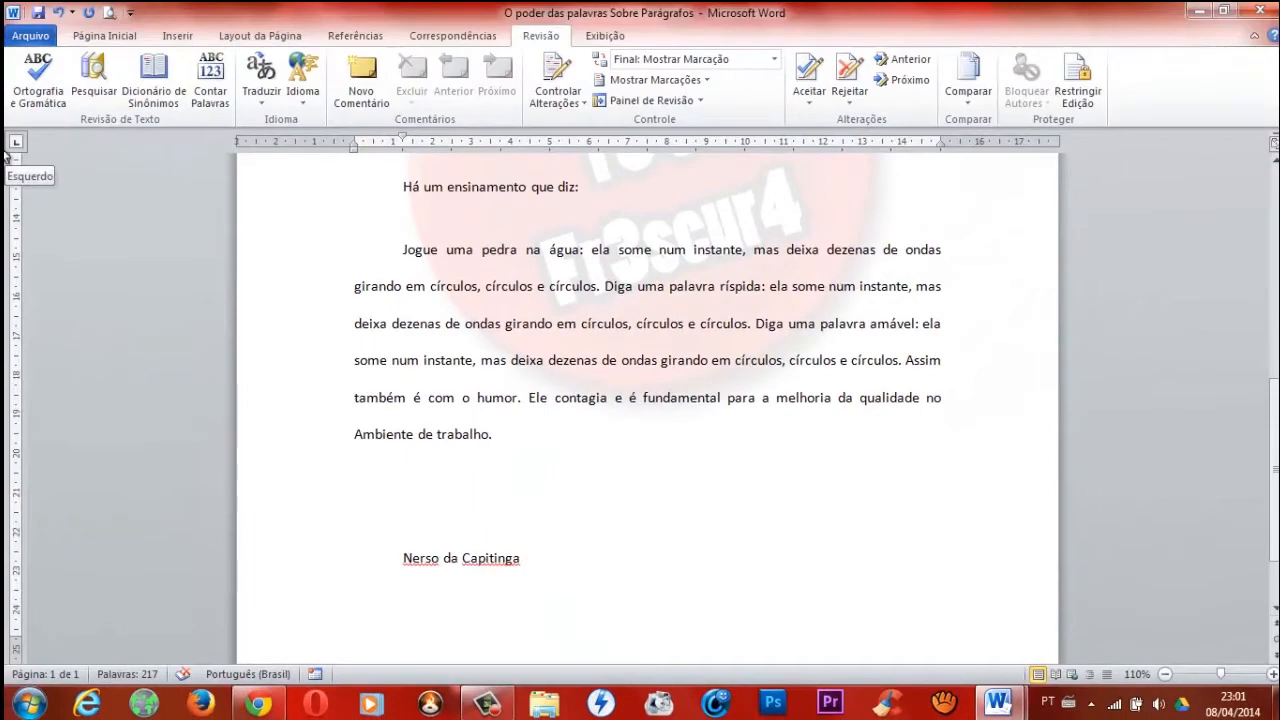
Run the spelling check to add "Nerso" and "Capitinga" to the dictionary, and write "Nerso" on the new last line.
{"action": "left_click", "coordinate": [36, 80]}
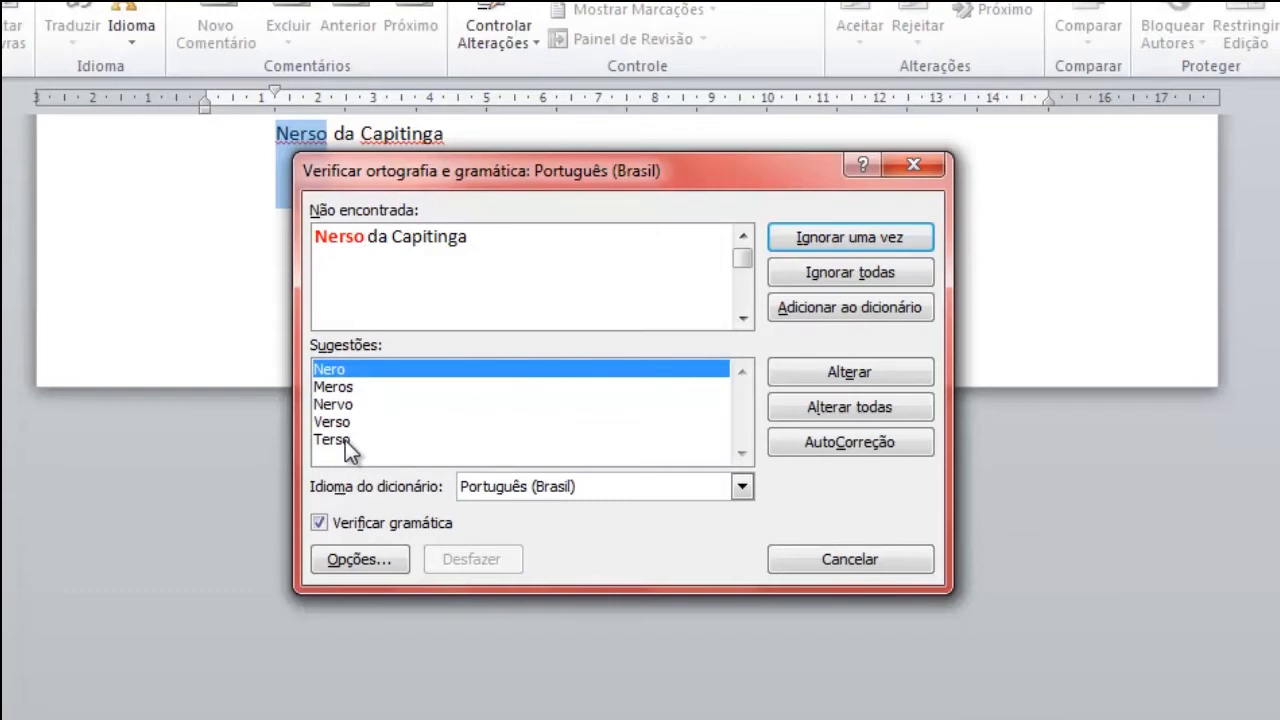
{"action": "left_click", "coordinate": [848, 310]}
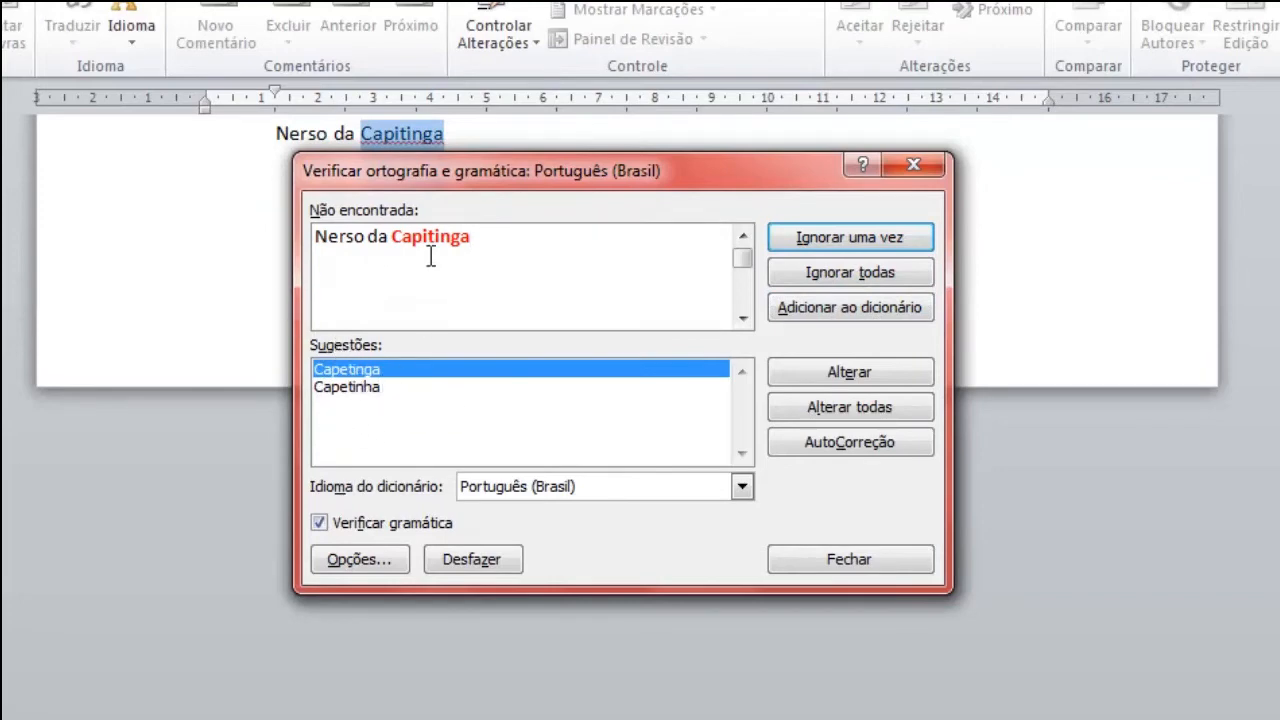
{"action": "left_click", "coordinate": [857, 313]}
{"action": "left_click", "coordinate": [857, 313]}
{"action": "left_click", "coordinate": [564, 464]}
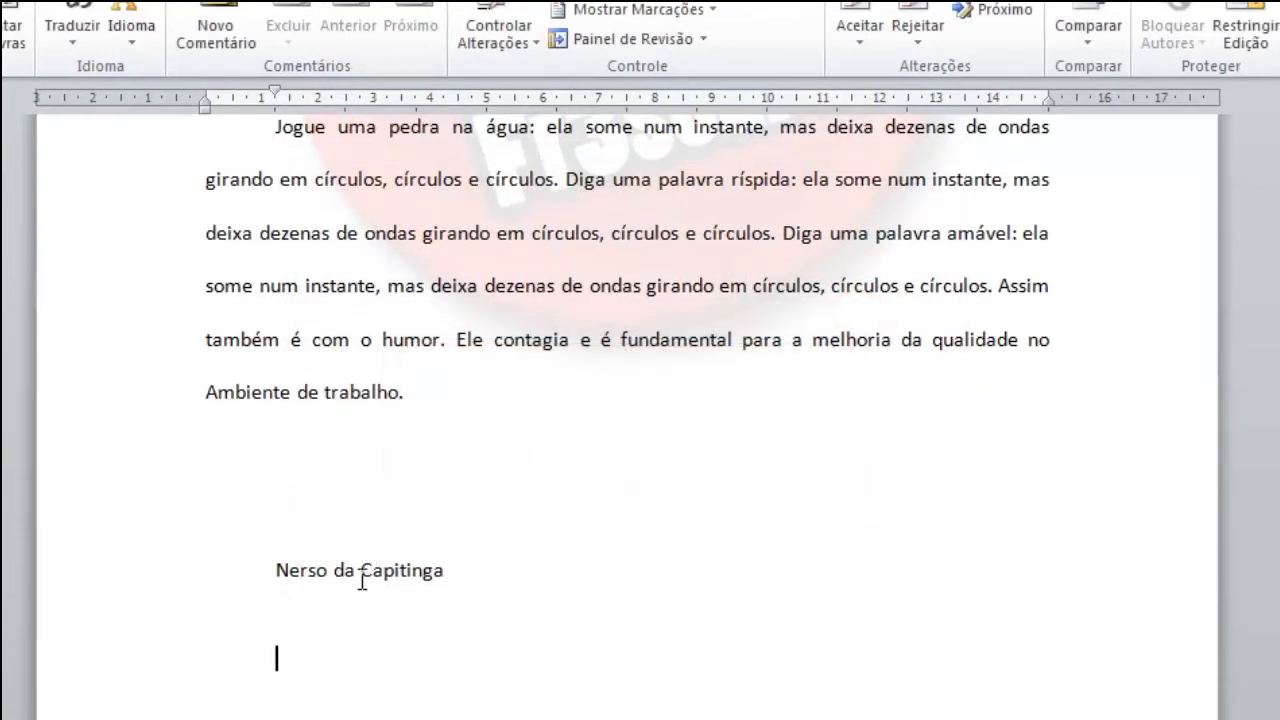
{"action": "type", "text": "Nerso"}
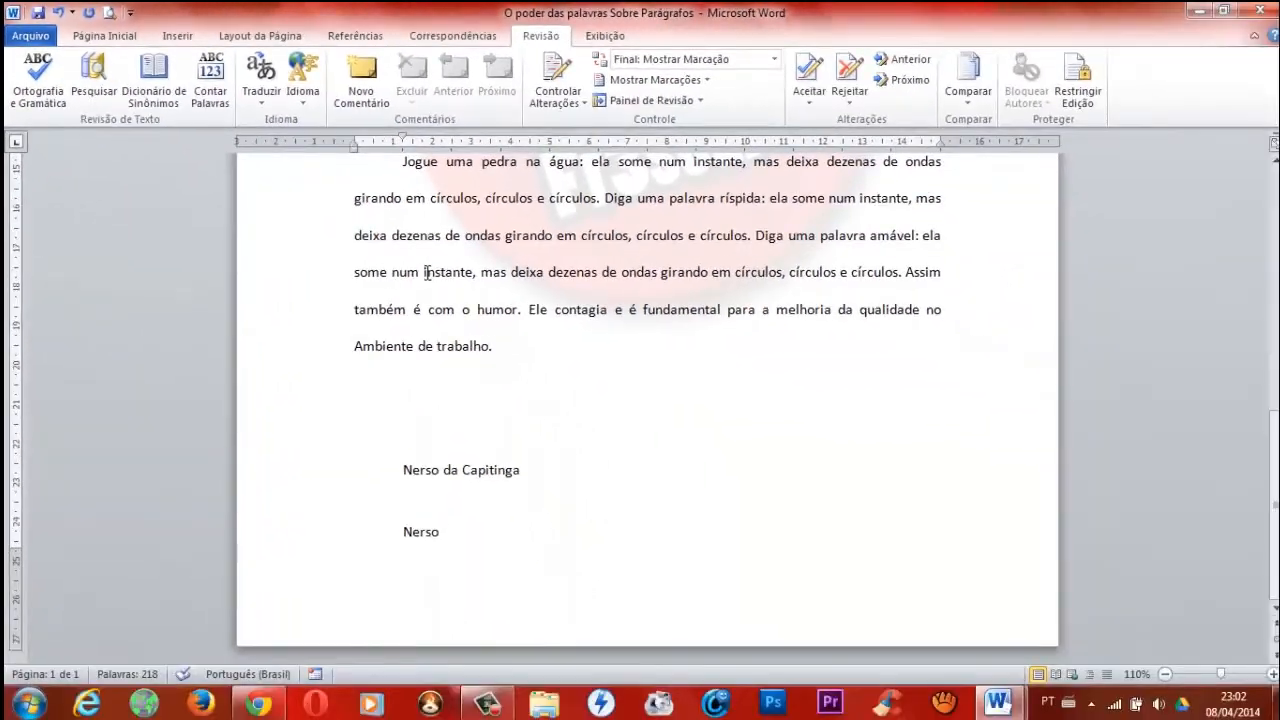
Look up synonyms for "instante" and for "círculos" from the last paragraph in the thesaurus.
{"action": "left_click", "coordinate": [1118, 712]}
{"action": "left_click_drag", "start_coordinate": [424, 272], "coordinate": [472, 285]}
{"action": "left_click", "coordinate": [170, 84]}
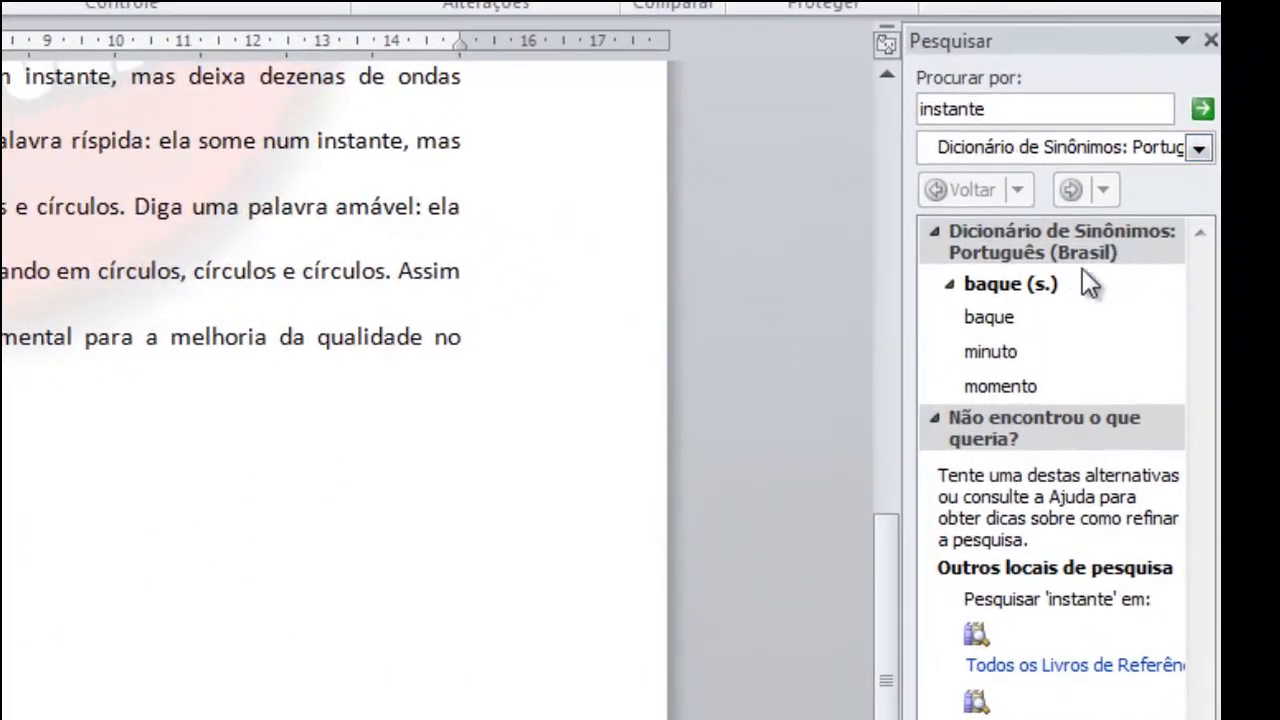
{"action": "mouse_move", "coordinate": [999, 366]}
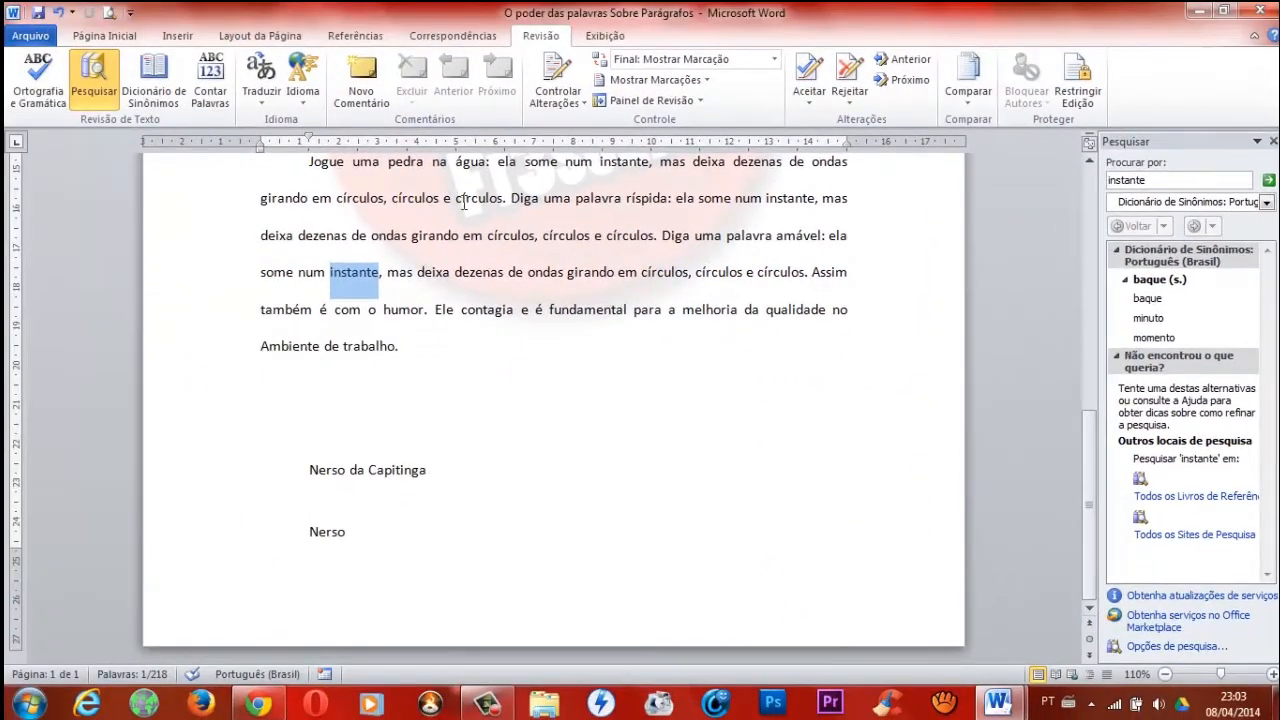
{"action": "left_click_drag", "start_coordinate": [391, 198], "coordinate": [441, 204]}
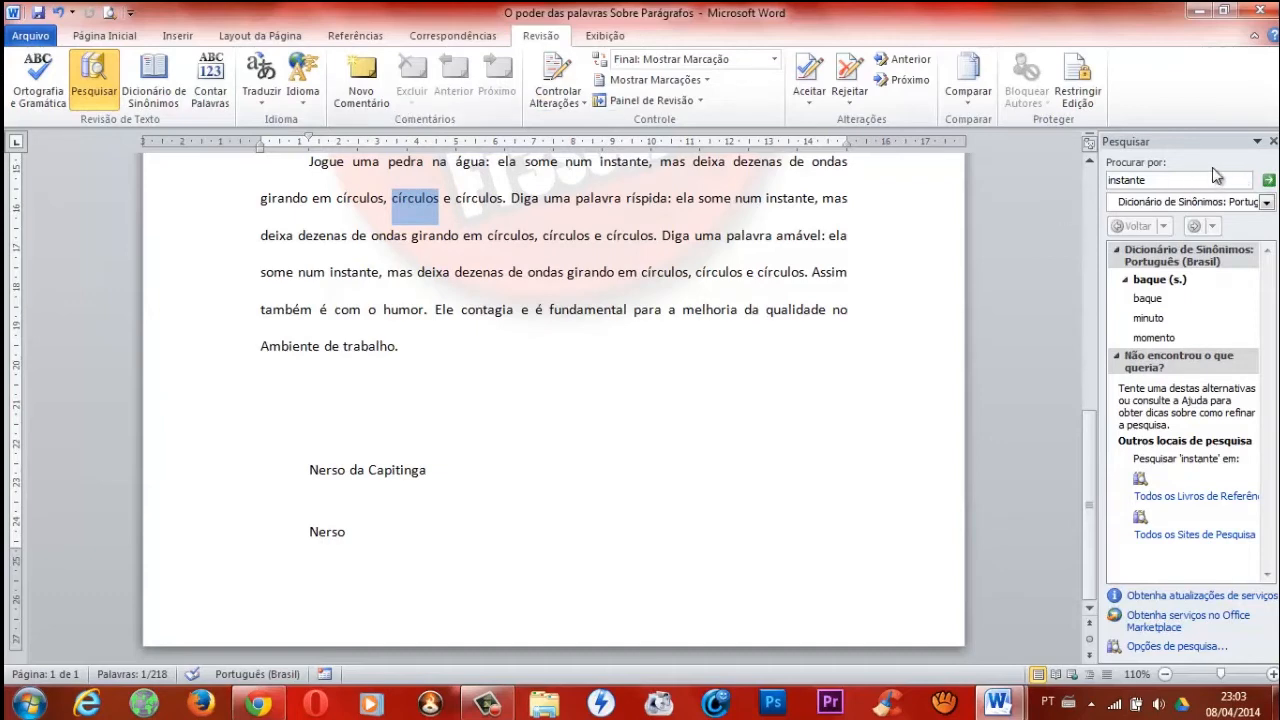
{"action": "left_click", "coordinate": [153, 78]}
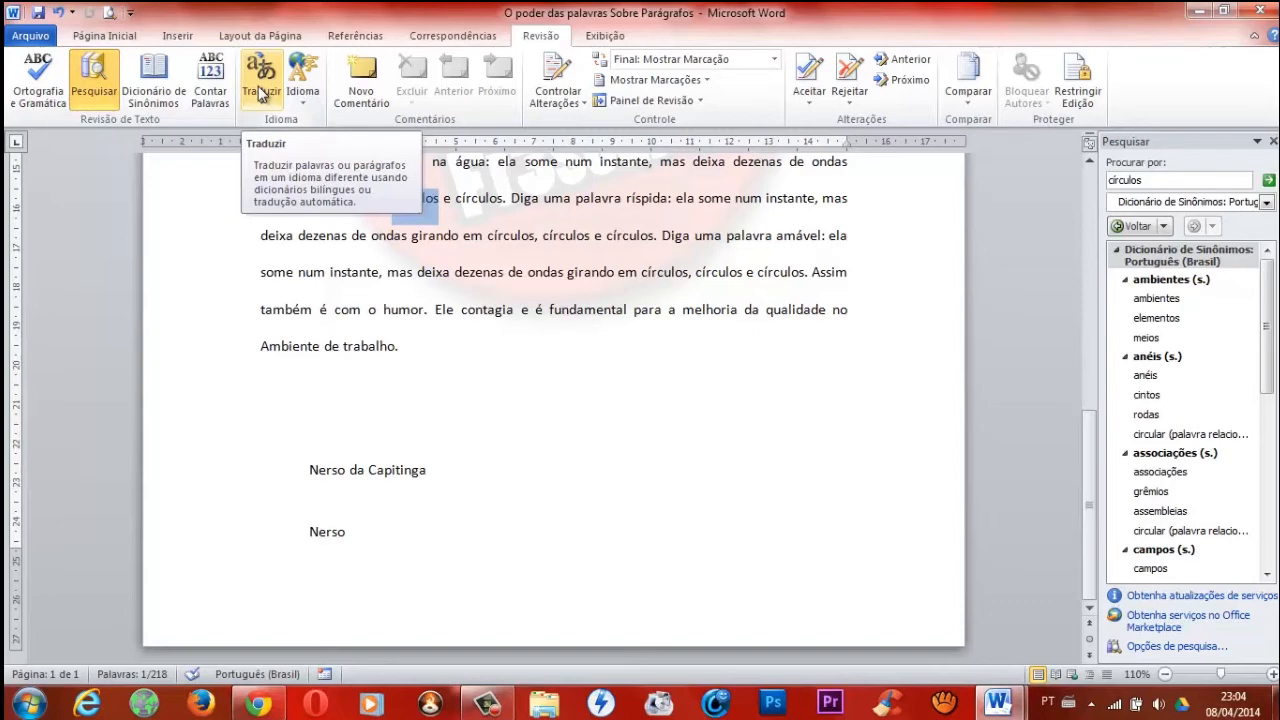
Translate the whole document from Portuguese (Brazil) to English (US), agreeing to send it to the online Microsoft Translator service.
{"action": "left_click", "coordinate": [517, 273]}
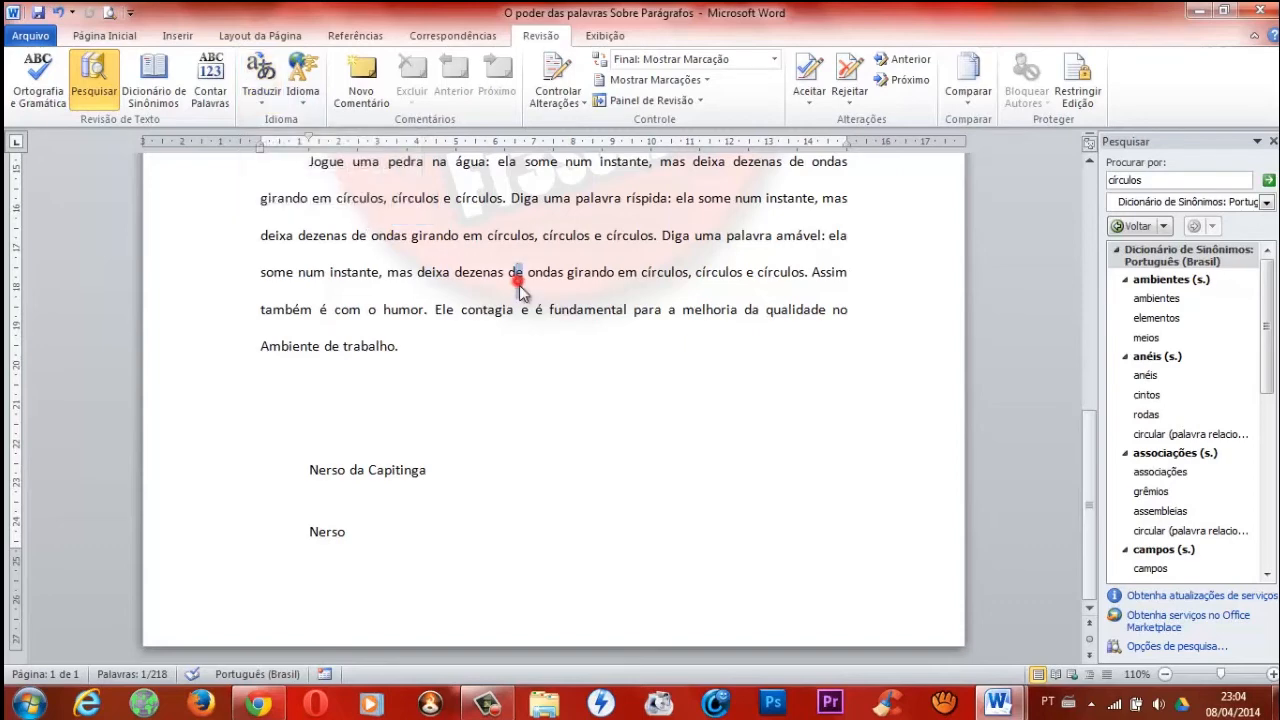
{"action": "left_click", "coordinate": [388, 347]}
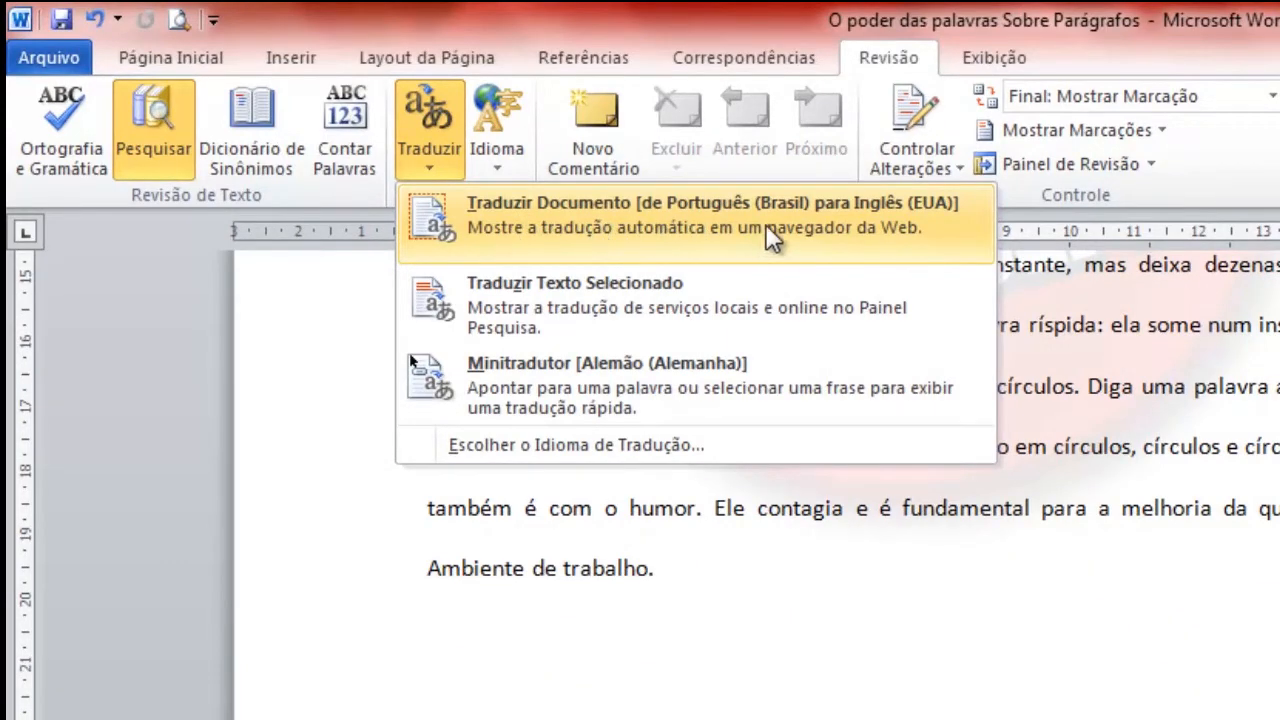
{"action": "left_click", "coordinate": [850, 216]}
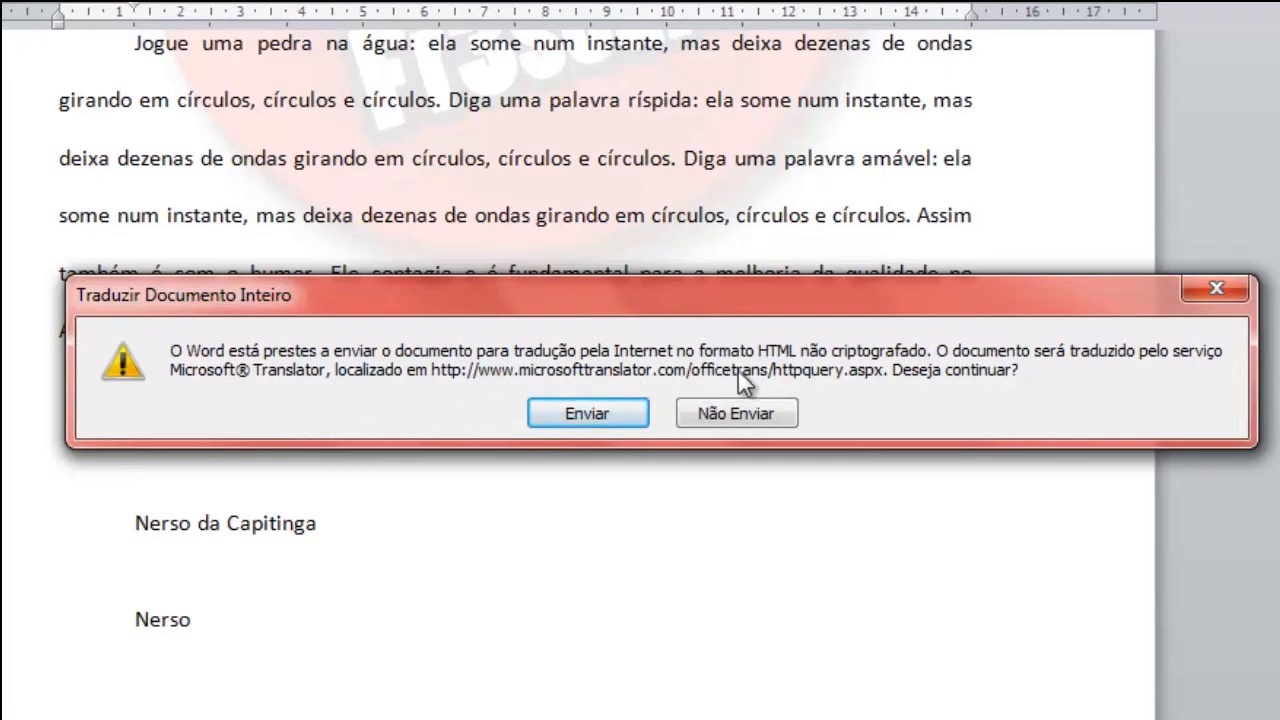
{"action": "left_click", "coordinate": [587, 411]}
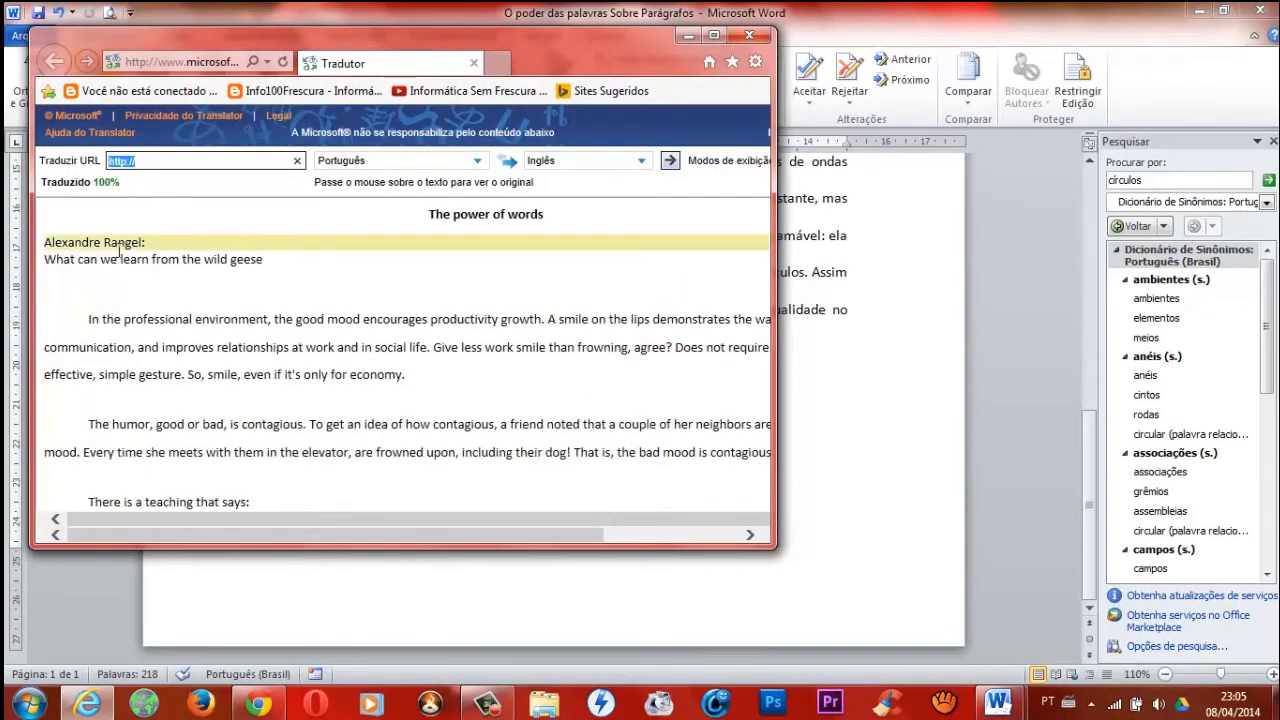
Maximize the browser window with the English translation, review the translated text, and close the page.
{"action": "mouse_move", "coordinate": [200, 278]}
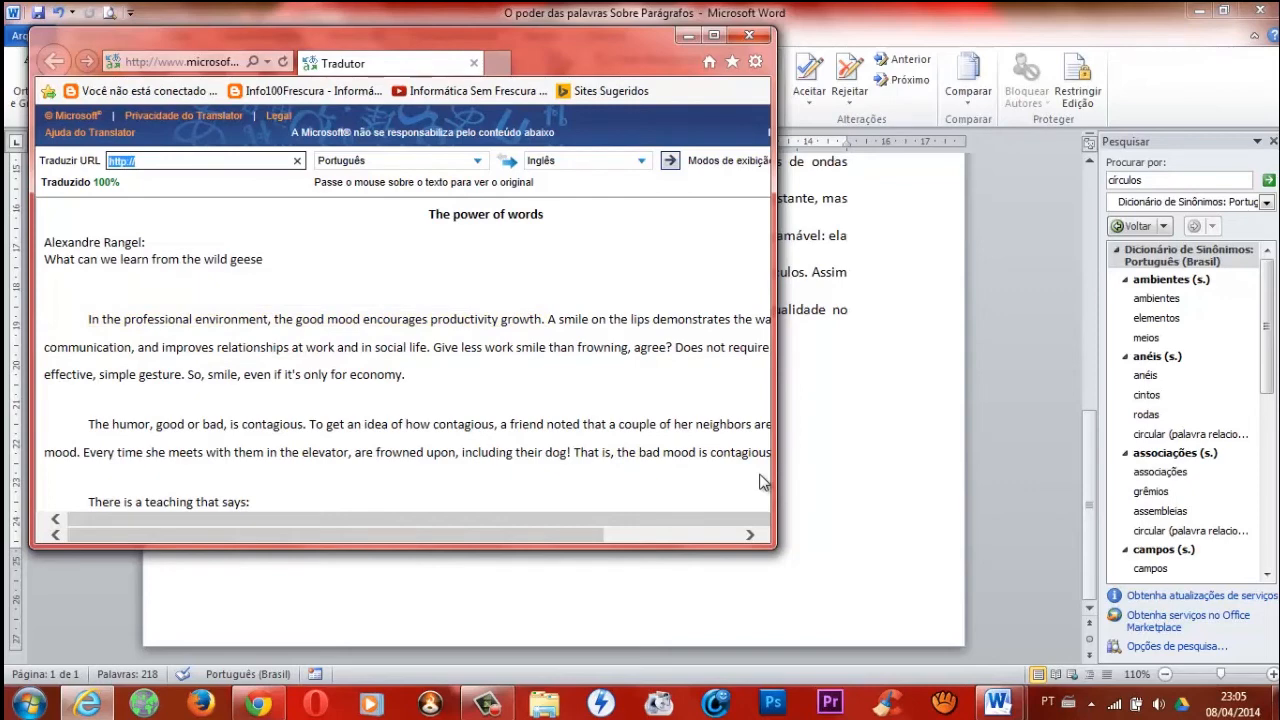
{"action": "double_click", "coordinate": [715, 38]}
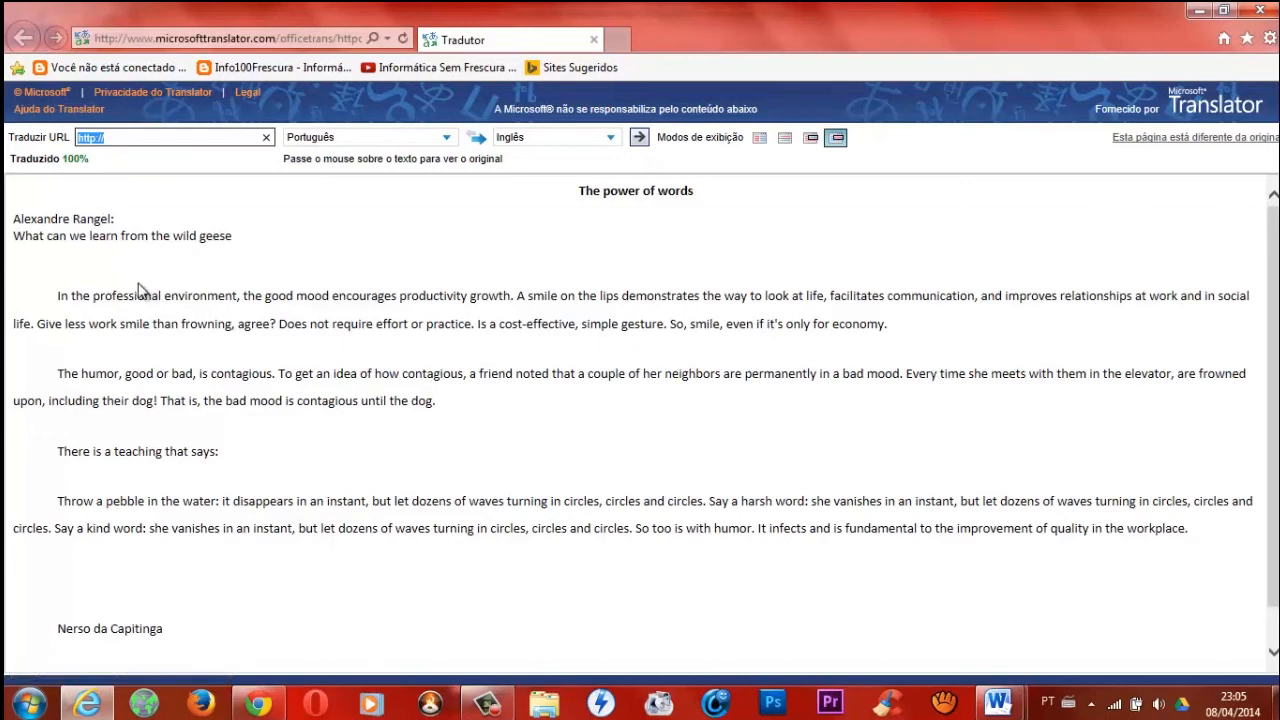
{"action": "mouse_move", "coordinate": [166, 297]}
{"action": "left_click", "coordinate": [593, 39]}
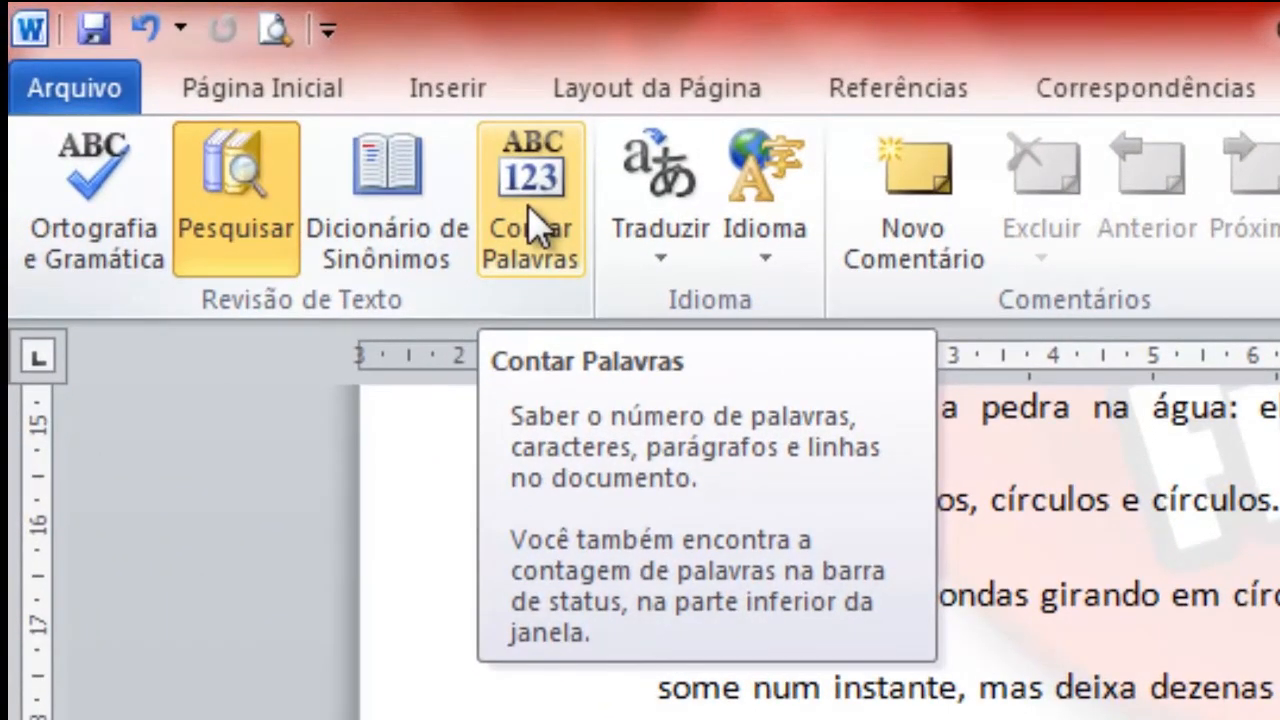
Review the document's word count statistics, and close the Research pane.
{"action": "left_click", "coordinate": [530, 208]}
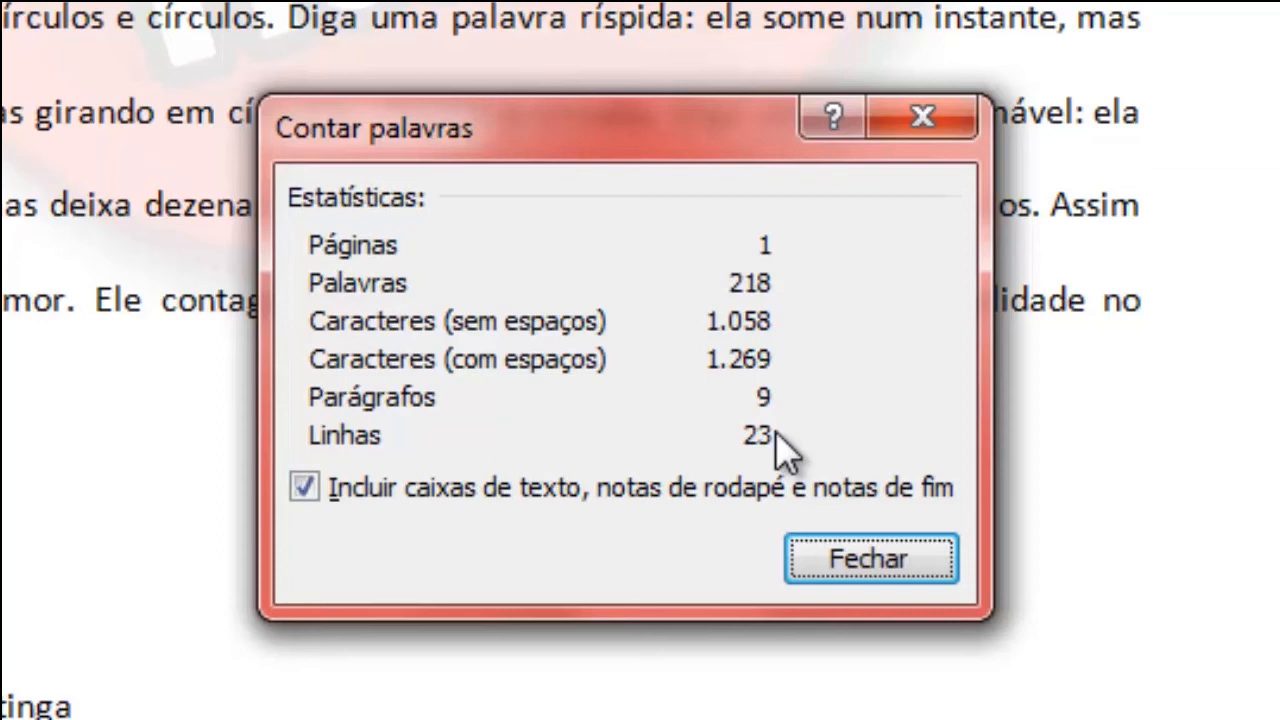
{"action": "left_click", "coordinate": [870, 562]}
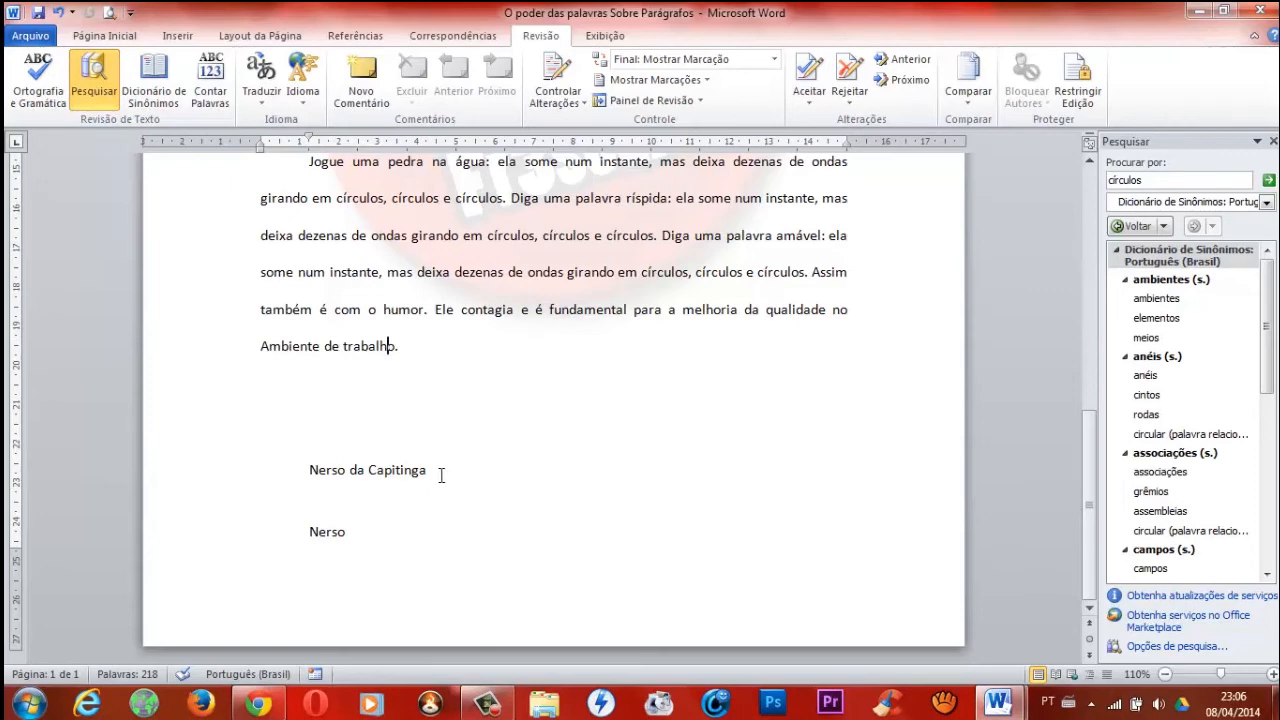
{"action": "left_click", "coordinate": [605, 38]}
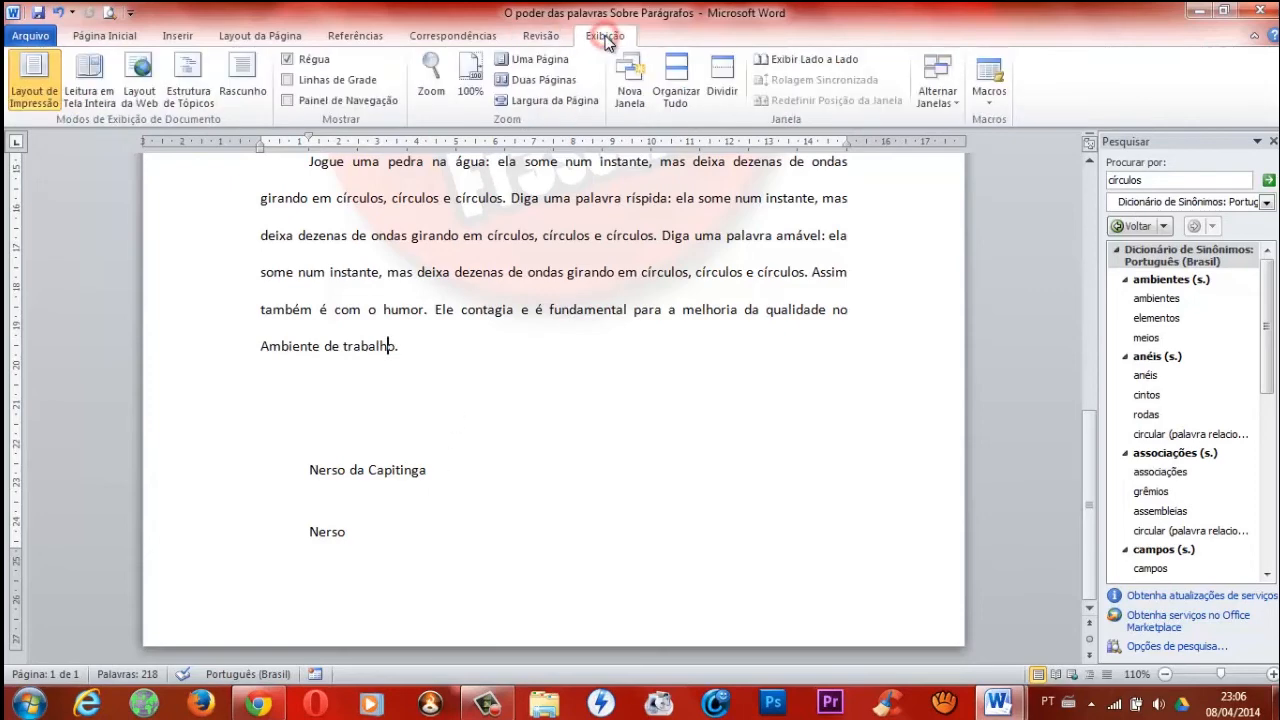
{"action": "left_click", "coordinate": [537, 37]}
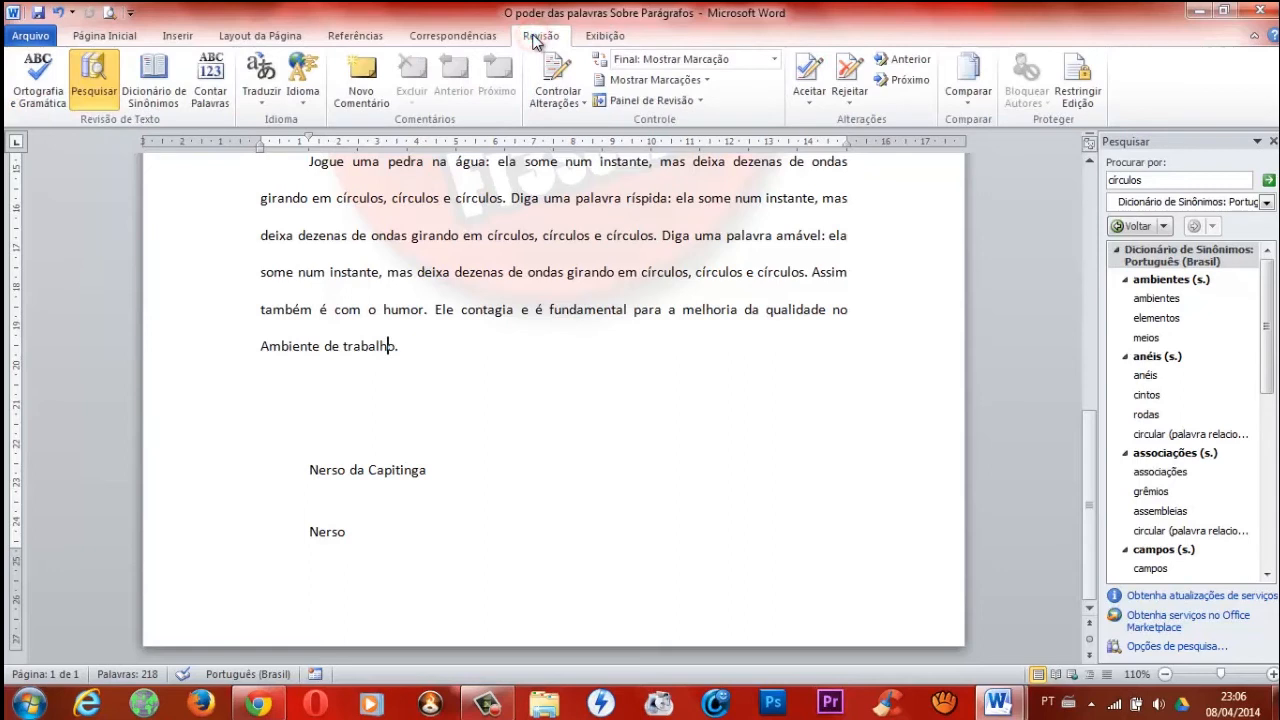
{"action": "left_click", "coordinate": [1273, 141]}
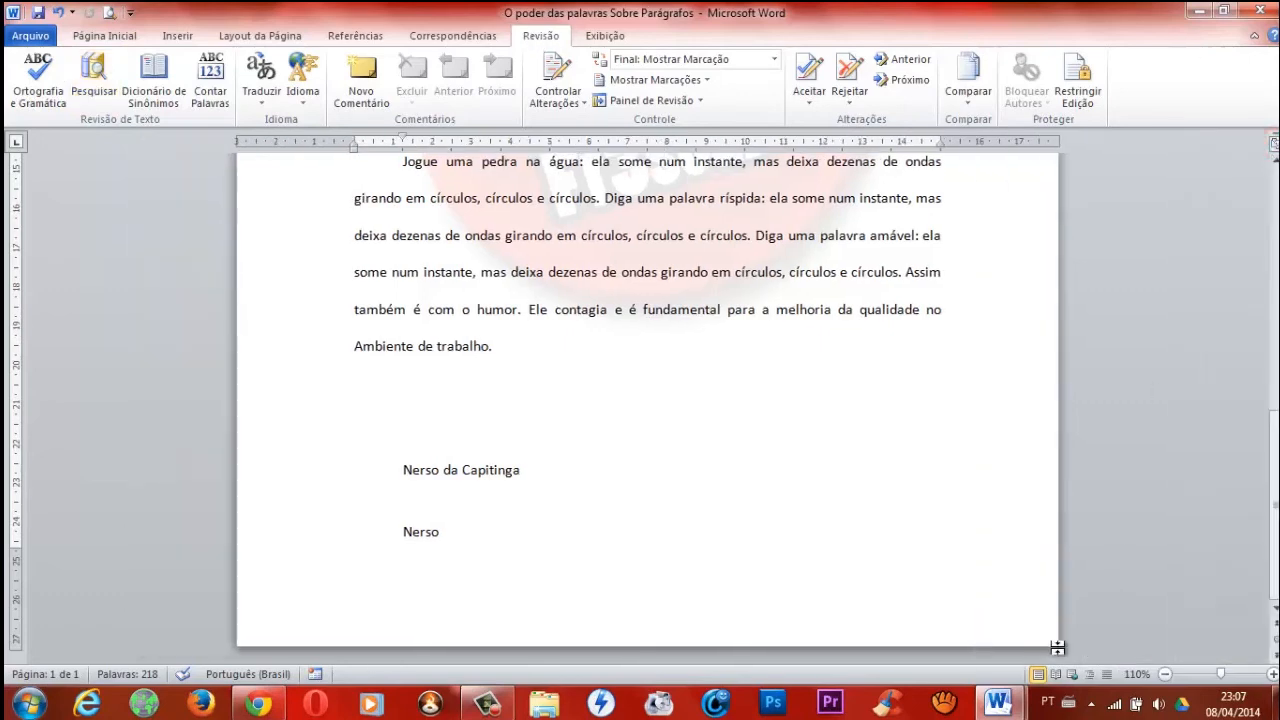
Preview the document in Full Screen Reading and Web Layout views, and return to Print Layout.
{"action": "left_click", "coordinate": [606, 37]}
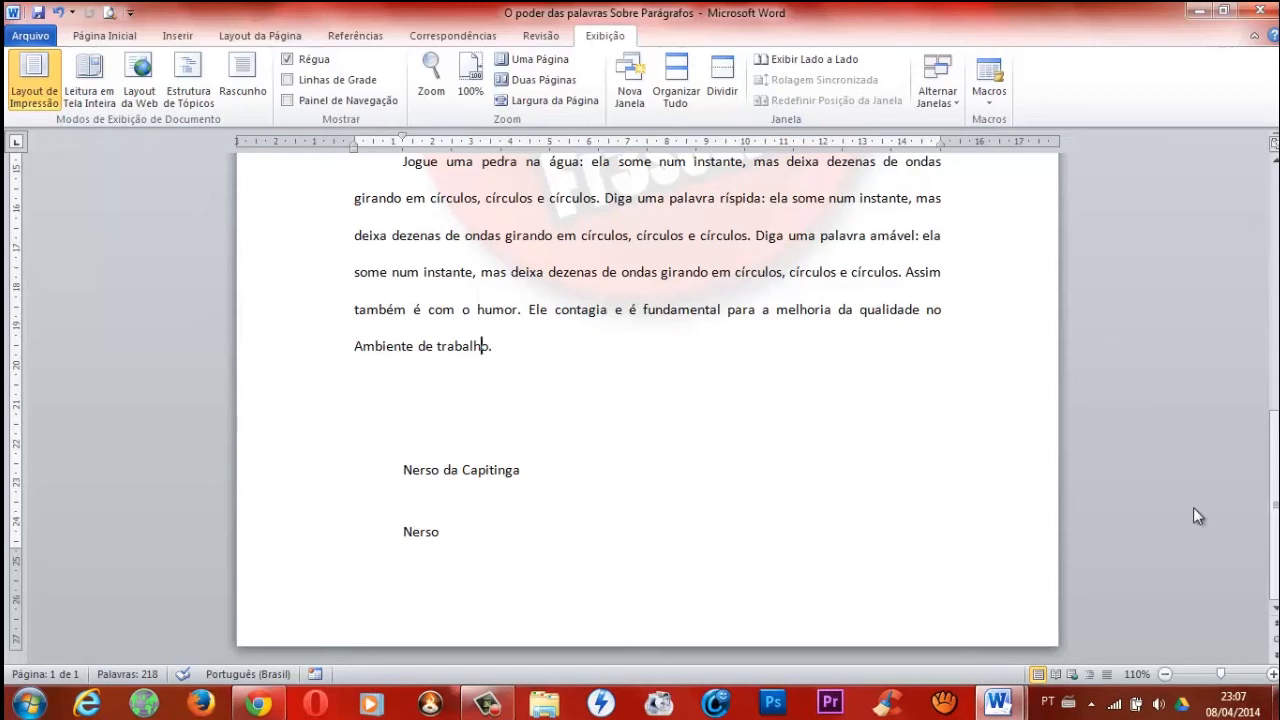
{"action": "left_click", "coordinate": [1057, 676]}
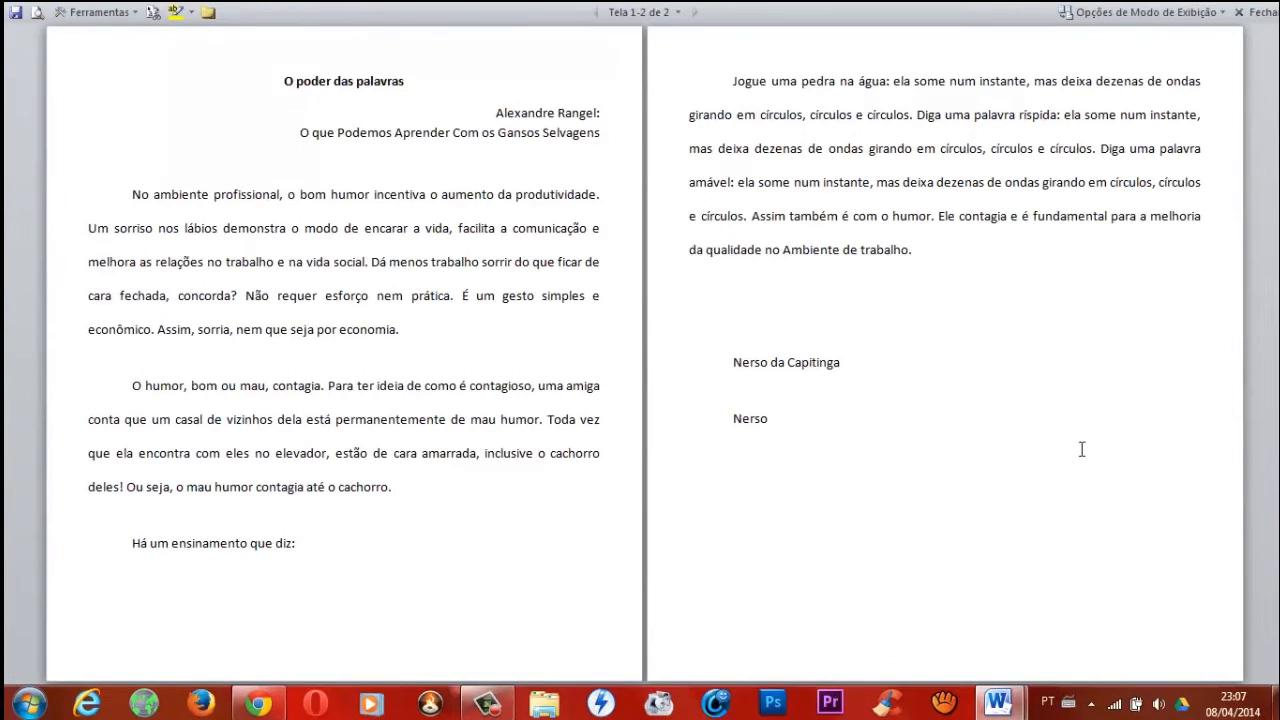
{"action": "left_click", "coordinate": [1256, 12]}
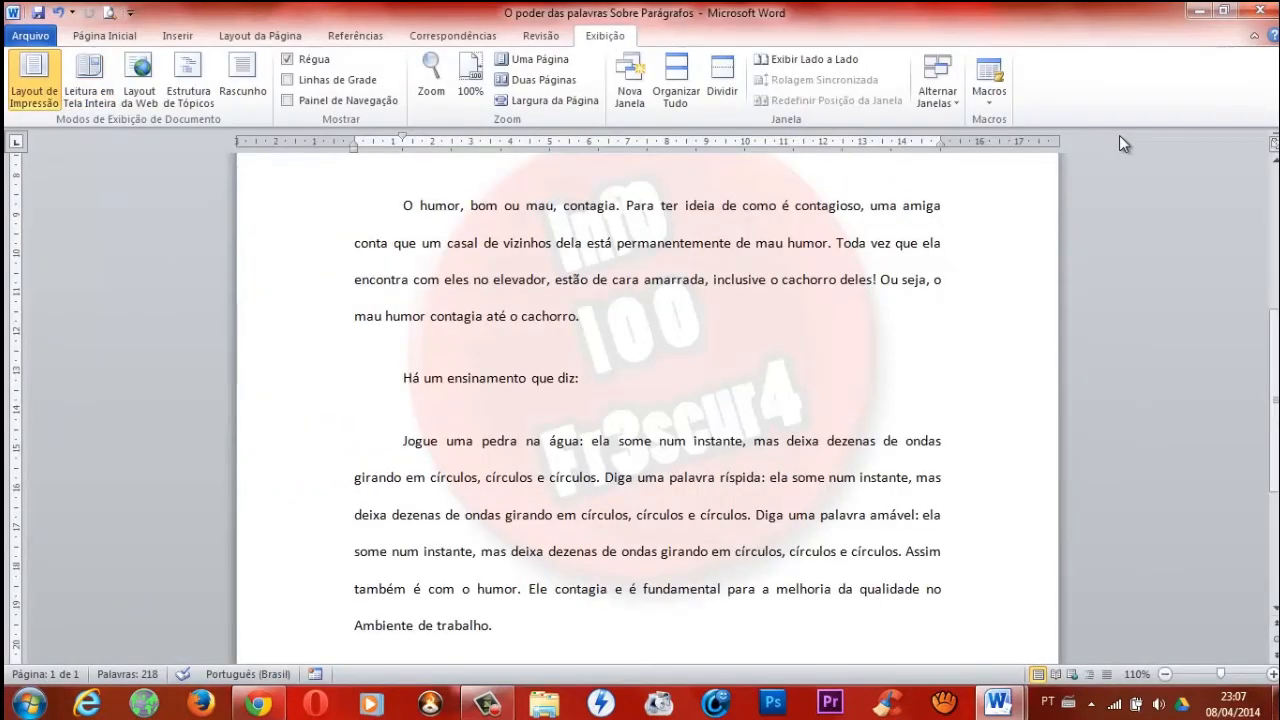
{"action": "left_click", "coordinate": [1071, 675]}
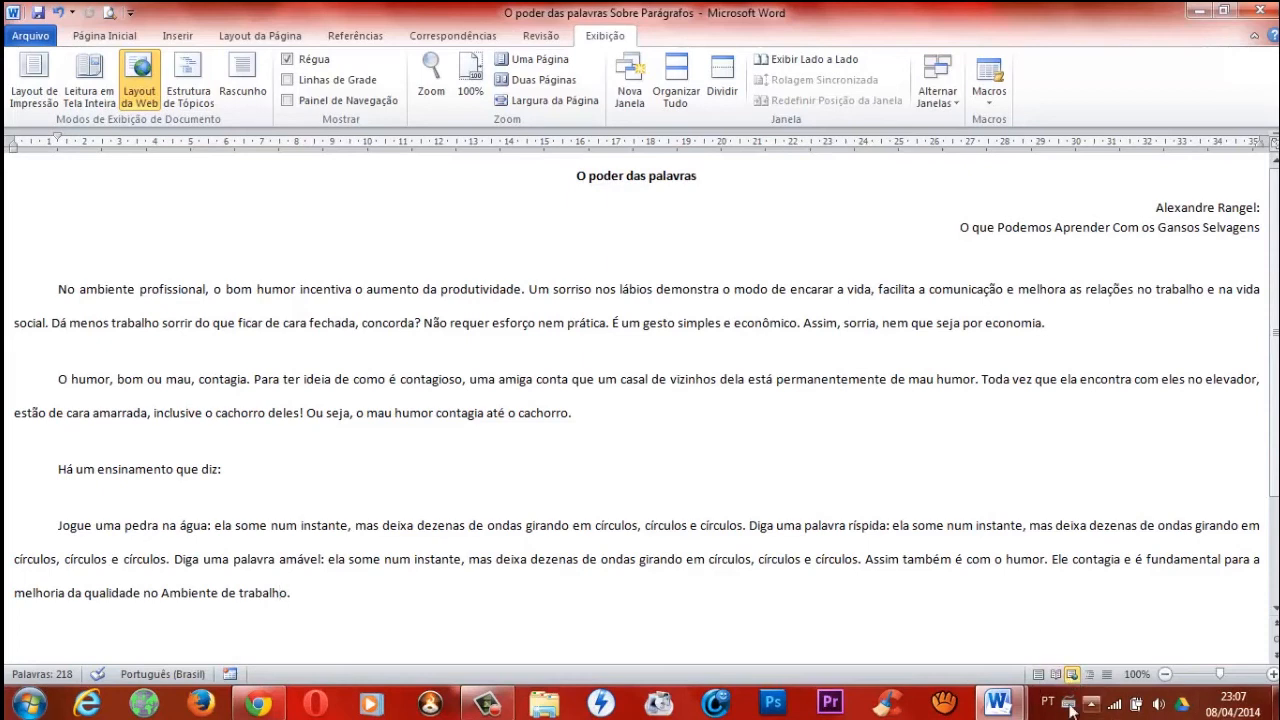
{"action": "left_click", "coordinate": [1039, 675]}
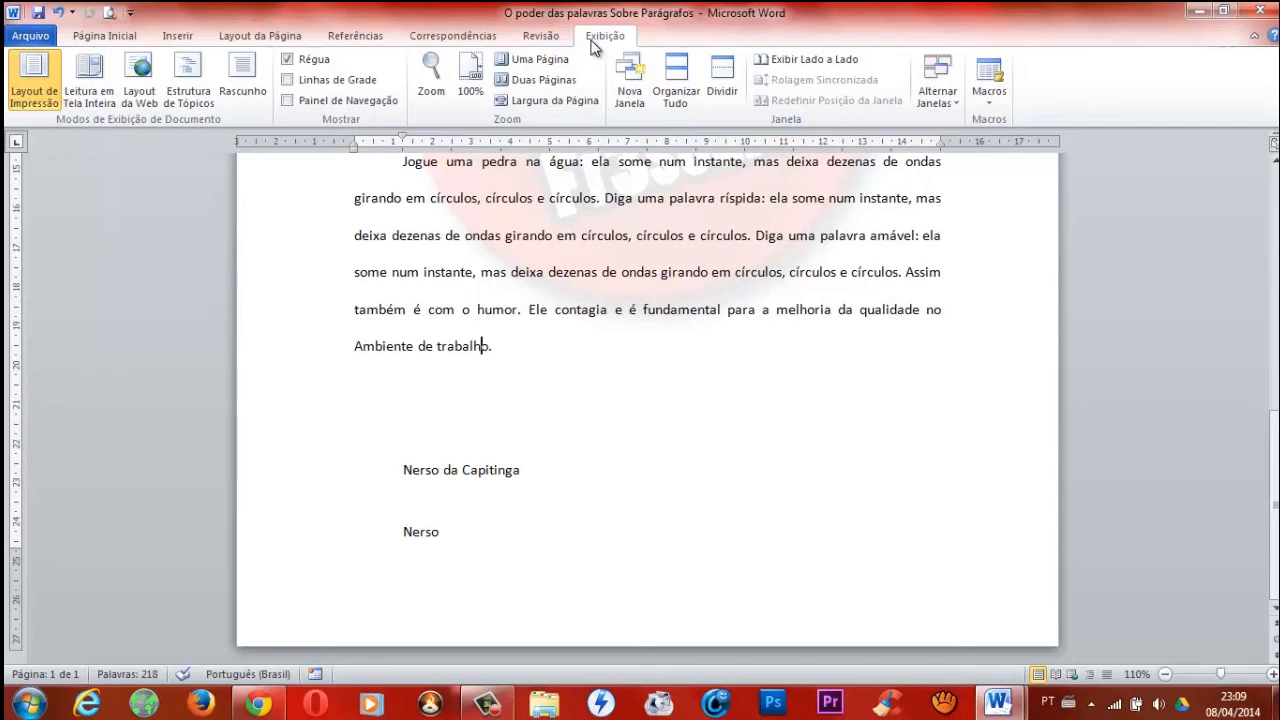
{"action": "key", "text": "Right"}
{"action": "type", "text": "."}
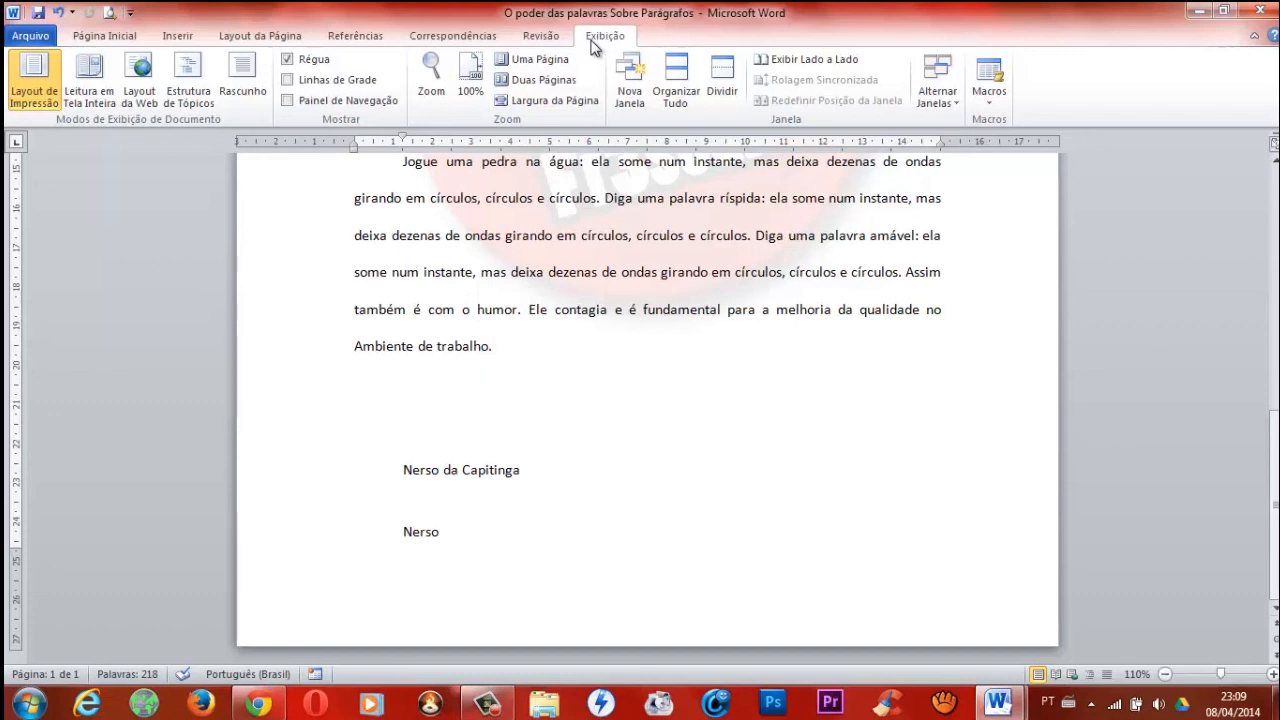